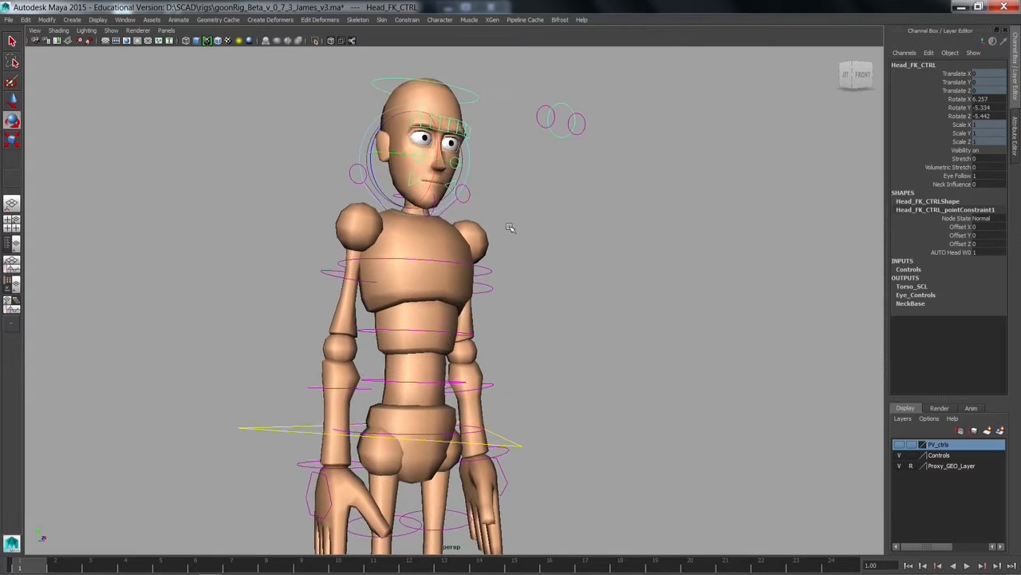
# Step: Clear the selection and examine the full character rig from the head down to the feet
pyautogui.keyDown('alt'); pyautogui.moveTo(511, 226); pyautogui.dragTo(425, 231, button='right'); pyautogui.keyUp('alt')
pyautogui.keyDown('alt'); pyautogui.moveTo(424, 231); pyautogui.dragTo(443, 259); pyautogui.keyUp('alt')
pyautogui.keyDown('alt'); pyautogui.moveTo(447, 259); pyautogui.dragTo(436, 176, button='middle'); pyautogui.keyUp('alt')
pyautogui.keyDown('alt'); pyautogui.moveTo(435, 175); pyautogui.dragTo(405, 194); pyautogui.keyUp('alt')
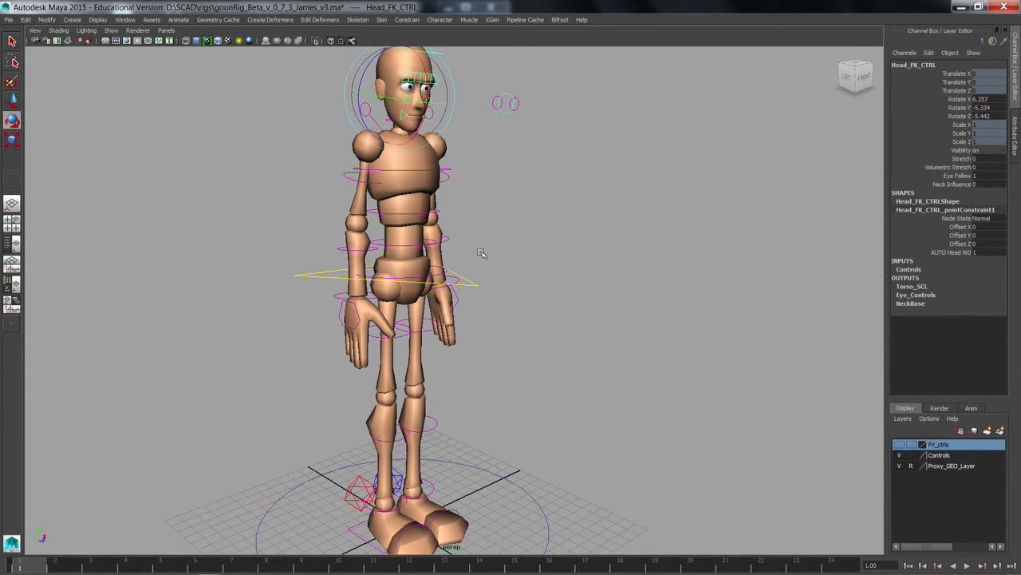
pyautogui.click(508, 396)
pyautogui.keyDown('alt'); pyautogui.moveTo(506, 388); pyautogui.dragTo(506, 337, button='middle'); pyautogui.keyUp('alt')
pyautogui.keyDown('alt'); pyautogui.moveTo(506, 338); pyautogui.dragTo(502, 392); pyautogui.keyUp('alt')
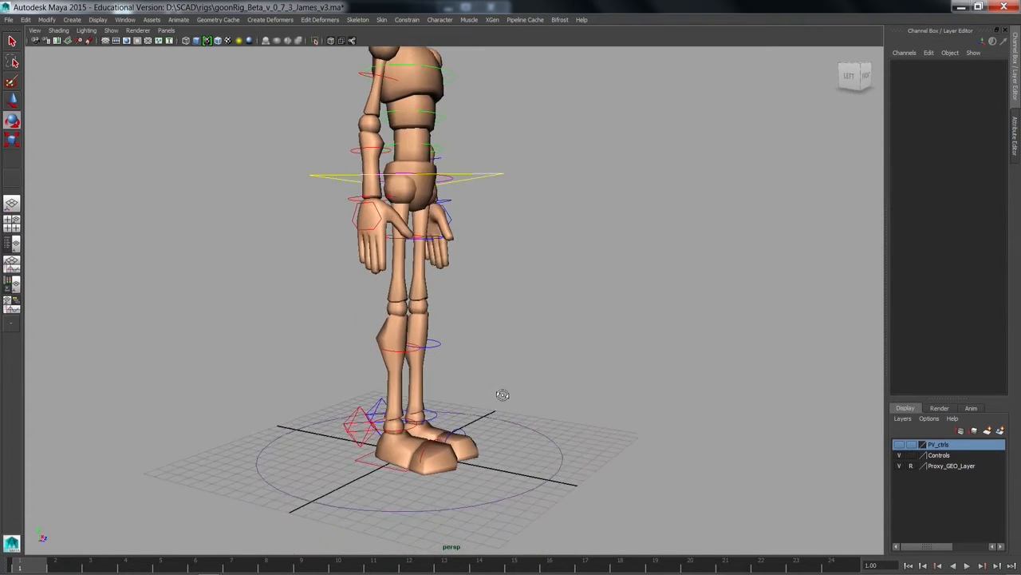
pyautogui.keyDown('alt'); pyautogui.moveTo(502, 391); pyautogui.dragTo(504, 267, button='middle'); pyautogui.keyUp('alt')
pyautogui.keyDown('alt'); pyautogui.moveTo(503, 266); pyautogui.dragTo(523, 303); pyautogui.keyUp('alt')
# Step: Move the root control circle at the feet about 8.5 units along Z and rotate it about -48 degrees around Y
pyautogui.click(570, 364)
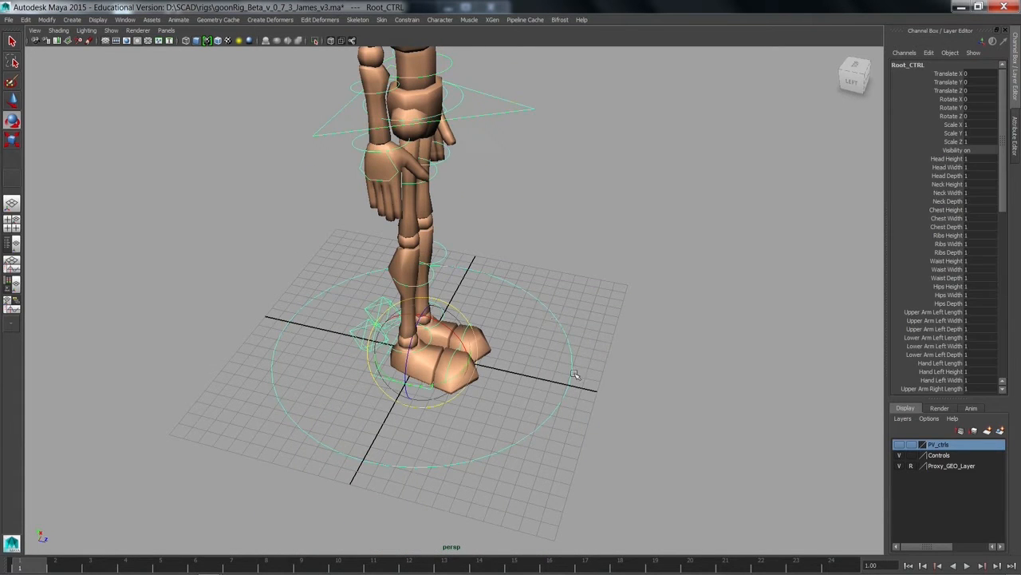
pyautogui.keyDown('alt'); pyautogui.moveTo(532, 419); pyautogui.dragTo(522, 403); pyautogui.keyUp('alt')
pyautogui.keyDown('alt'); pyautogui.moveTo(522, 403); pyautogui.dragTo(576, 436, button='right'); pyautogui.keyUp('alt')
pyautogui.keyDown('alt'); pyautogui.moveTo(575, 436); pyautogui.dragTo(561, 426, button='middle'); pyautogui.keyUp('alt')
pyautogui.keyDown('alt'); pyautogui.moveTo(561, 426); pyautogui.dragTo(497, 406, button='right'); pyautogui.keyUp('alt')
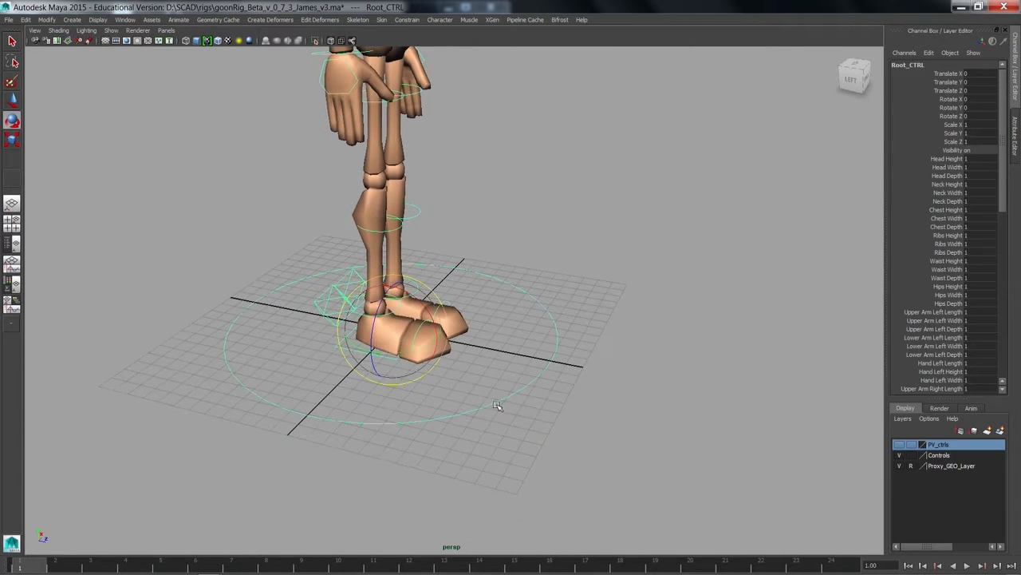
pyautogui.press('w')
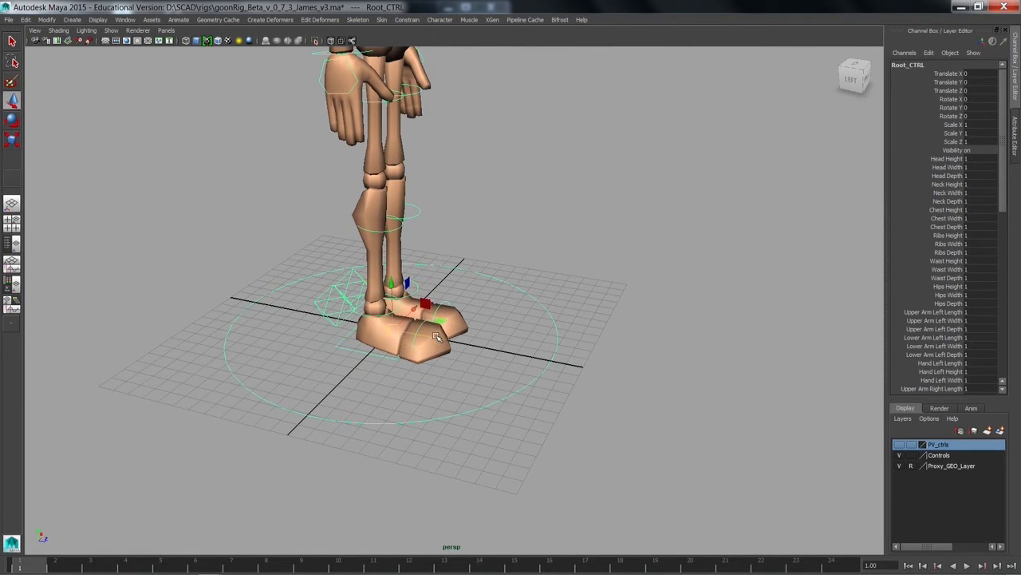
pyautogui.moveTo(437, 338); pyautogui.dragTo(580, 331)
pyautogui.press('e')
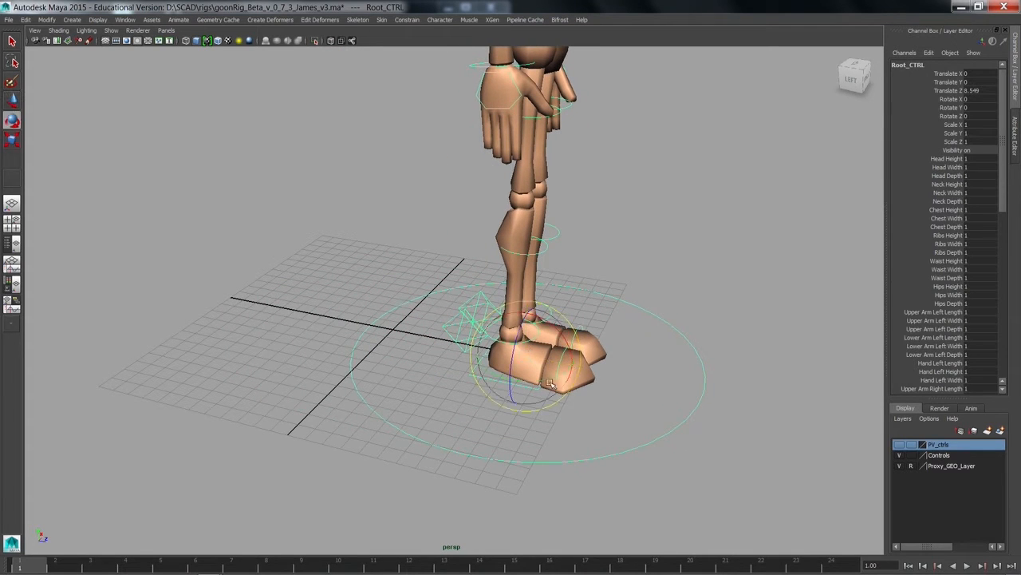
pyautogui.moveTo(547, 382); pyautogui.dragTo(505, 367)
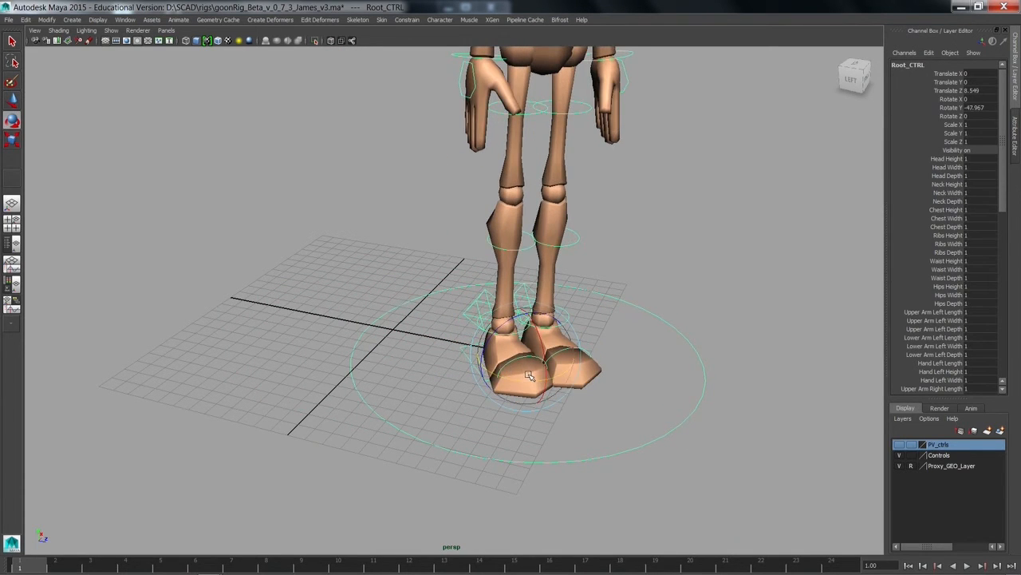
pyautogui.moveTo(949, 136); pyautogui.dragTo(946, 75)
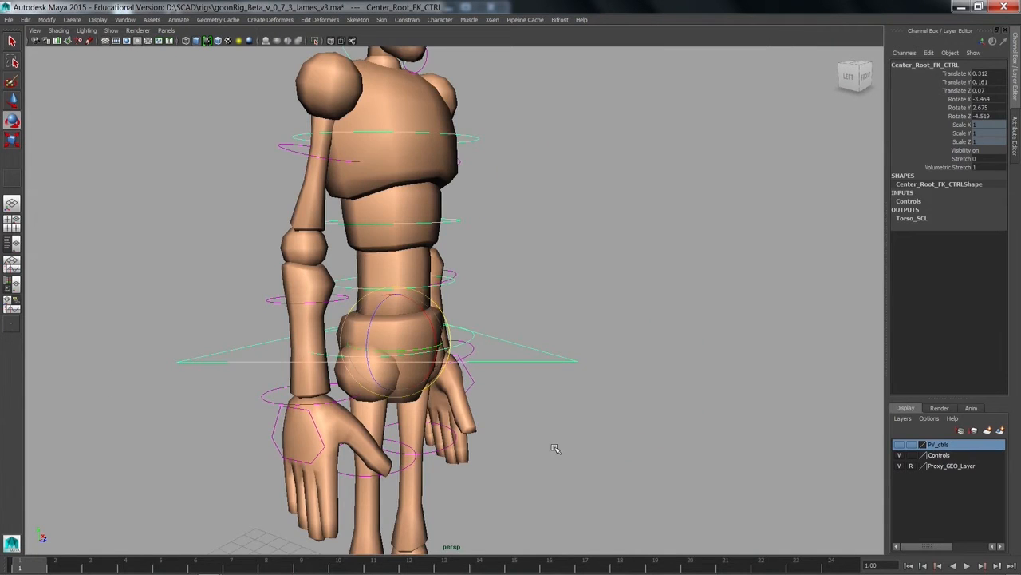
# Step: Try moving the center root control around the pelvis, undo the change and clear the selection
pyautogui.keyDown('alt'); pyautogui.moveTo(557, 449); pyautogui.dragTo(456, 390); pyautogui.keyUp('alt')
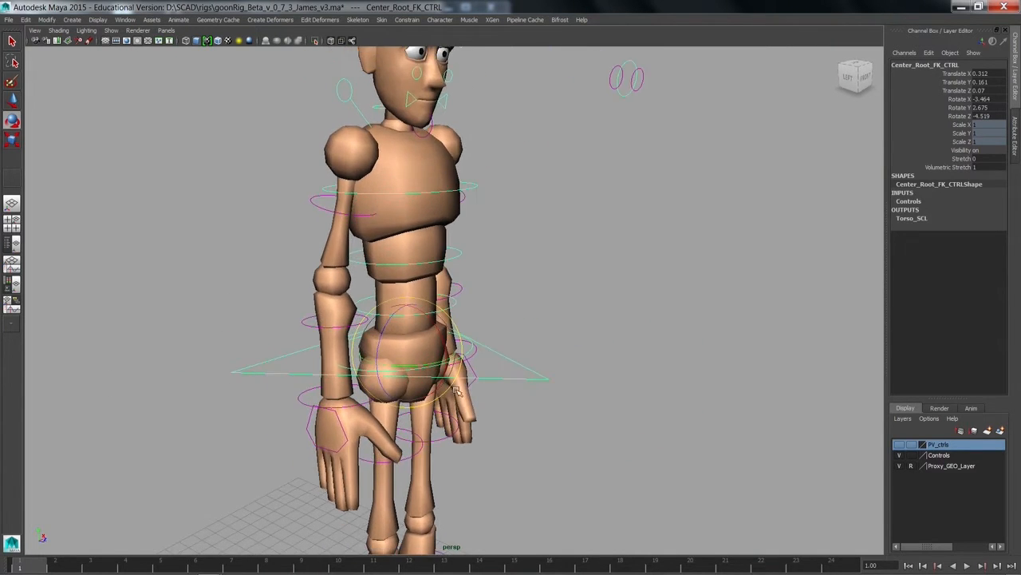
pyautogui.press('w')
pyautogui.moveTo(399, 351); pyautogui.dragTo(429, 349)
pyautogui.press('e')
pyautogui.hotkey('ctrl', 'z')
pyautogui.click(545, 293)
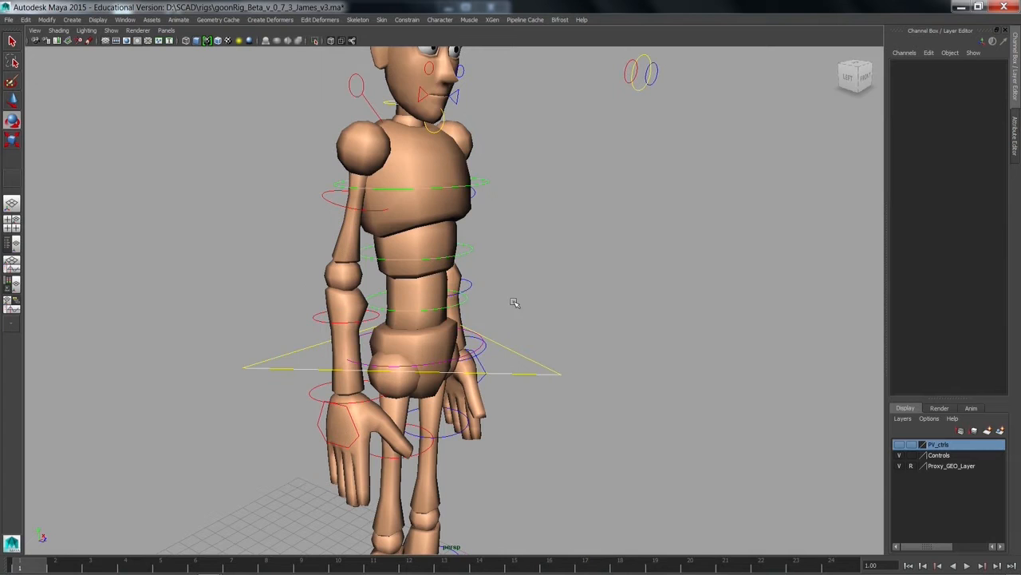
# Step: Try rotating the hip control to swivel the pelvis, then undo the rotation
pyautogui.keyDown('alt'); pyautogui.moveTo(513, 303); pyautogui.dragTo(547, 262, button='middle'); pyautogui.keyUp('alt')
pyautogui.keyDown('alt'); pyautogui.moveTo(551, 265); pyautogui.dragTo(530, 274); pyautogui.keyUp('alt')
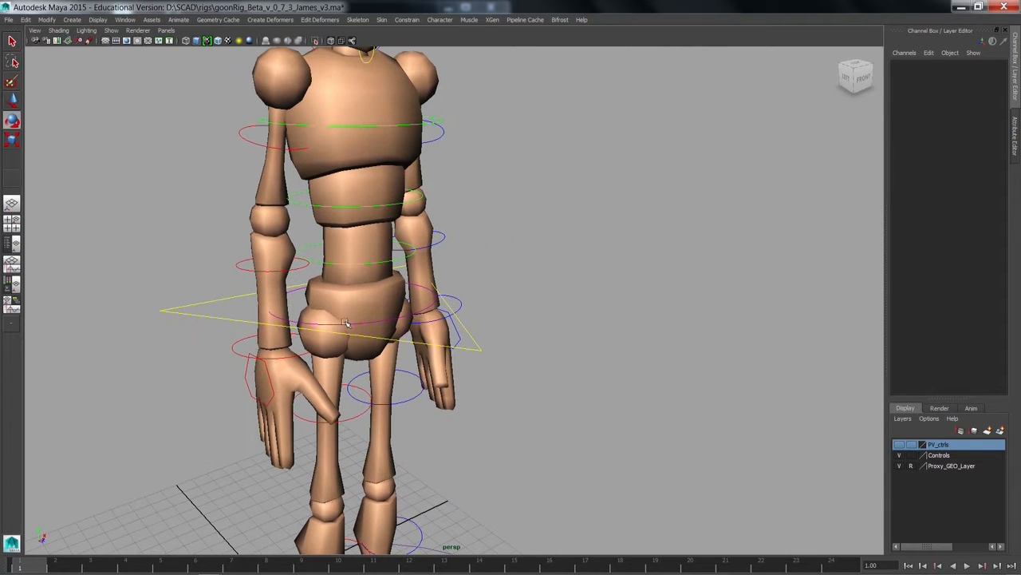
pyautogui.click(295, 321)
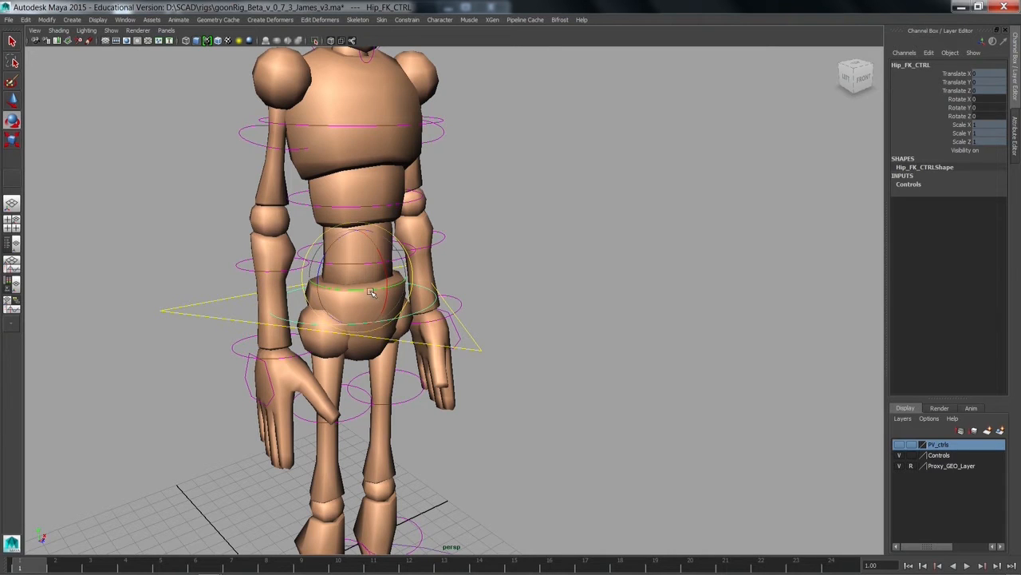
pyautogui.moveTo(319, 263); pyautogui.dragTo(361, 289)
pyautogui.hotkey('ctrl', 'z')
pyautogui.hotkey('ctrl', 'z')
pyautogui.hotkey('ctrl', 'z')
# Step: Try rotating the waist control and the ribs control to bend the torso
pyautogui.keyDown('alt'); pyautogui.moveTo(363, 289); pyautogui.dragTo(432, 240, button='middle'); pyautogui.keyUp('alt')
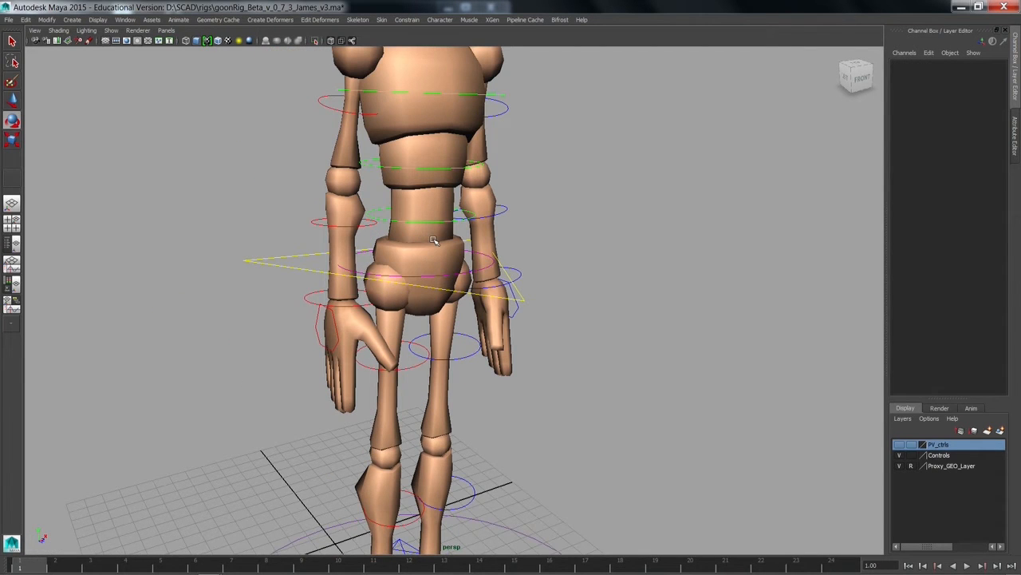
pyautogui.keyDown('alt'); pyautogui.moveTo(431, 270); pyautogui.dragTo(422, 269); pyautogui.keyUp('alt')
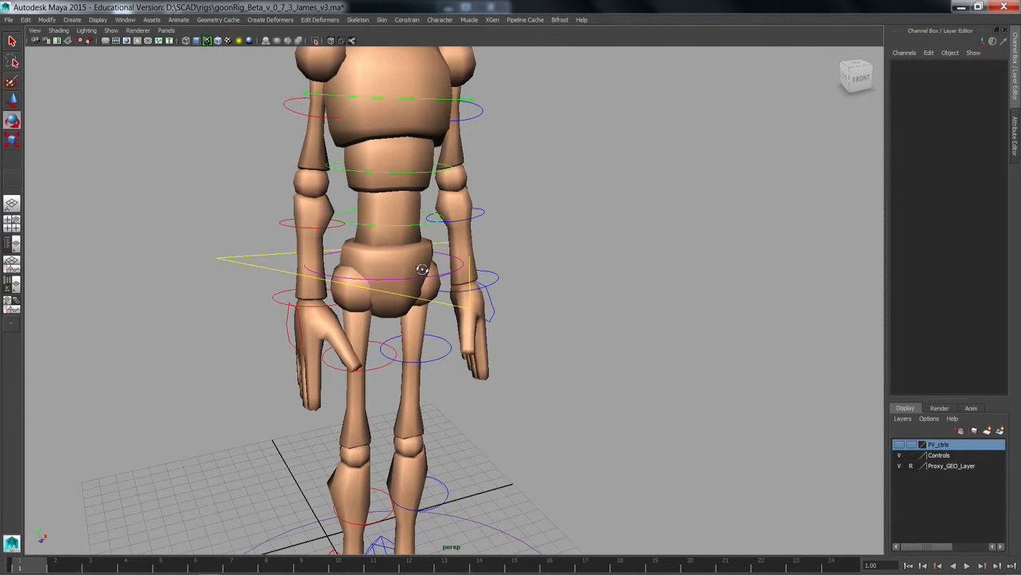
pyautogui.keyDown('alt'); pyautogui.moveTo(438, 270); pyautogui.dragTo(482, 265, button='right'); pyautogui.keyUp('alt')
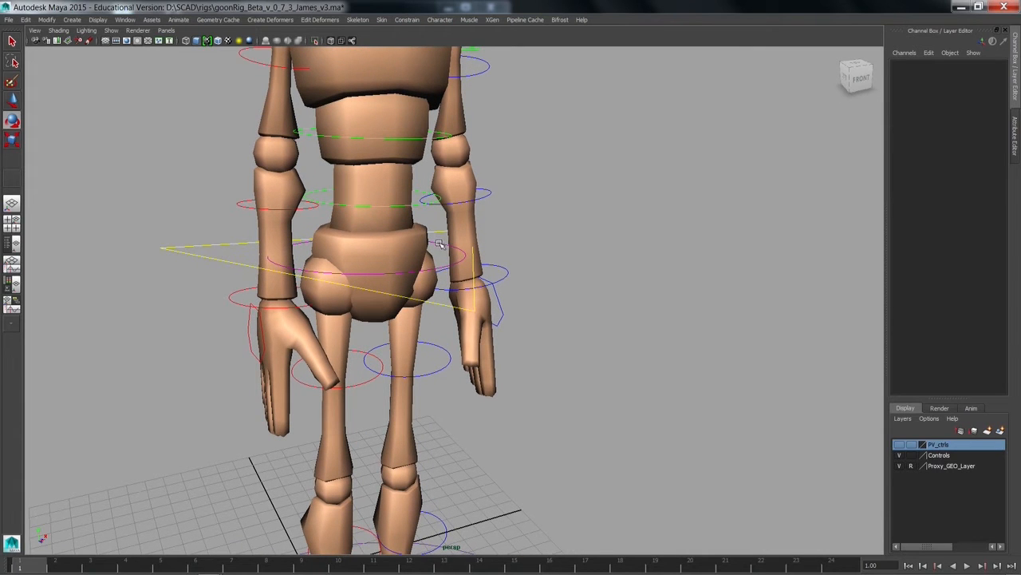
pyautogui.keyDown('alt'); pyautogui.moveTo(442, 242); pyautogui.dragTo(435, 280, button='right'); pyautogui.keyUp('alt')
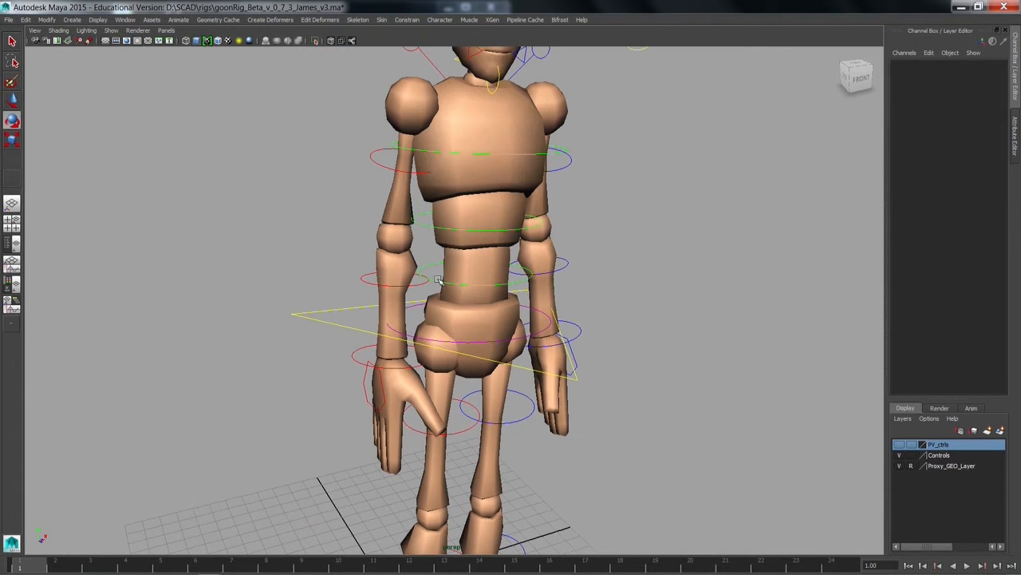
pyautogui.click(438, 280)
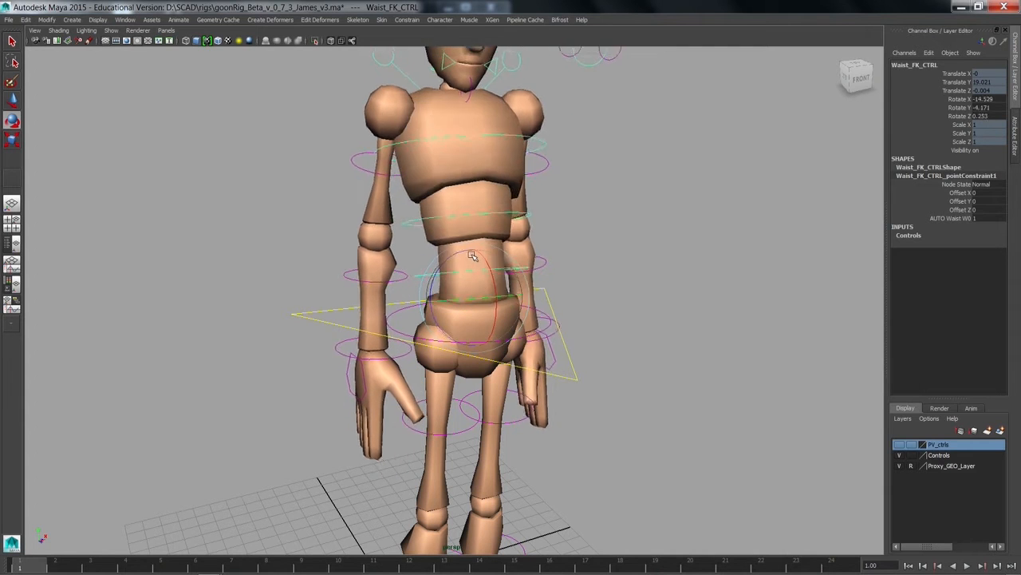
pyautogui.click(486, 247)
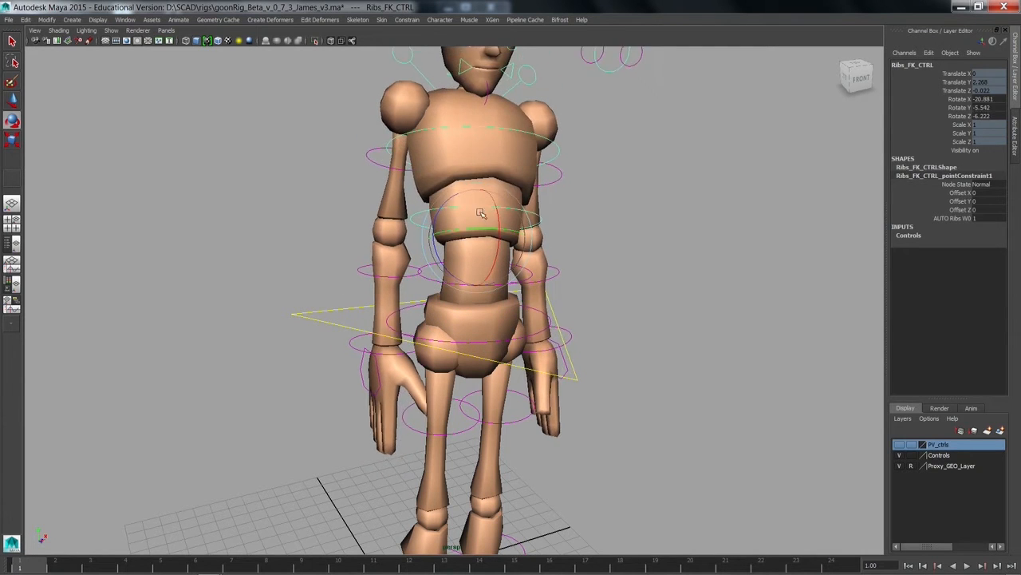
# Step: Select the chest, ribs and waist controls together
pyautogui.click(438, 242)
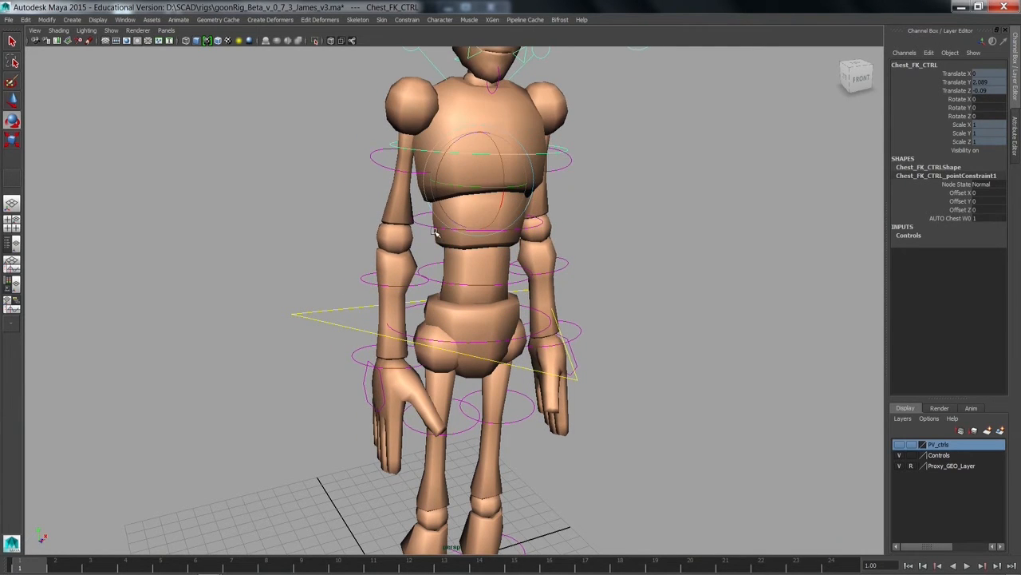
pyautogui.click(427, 226)
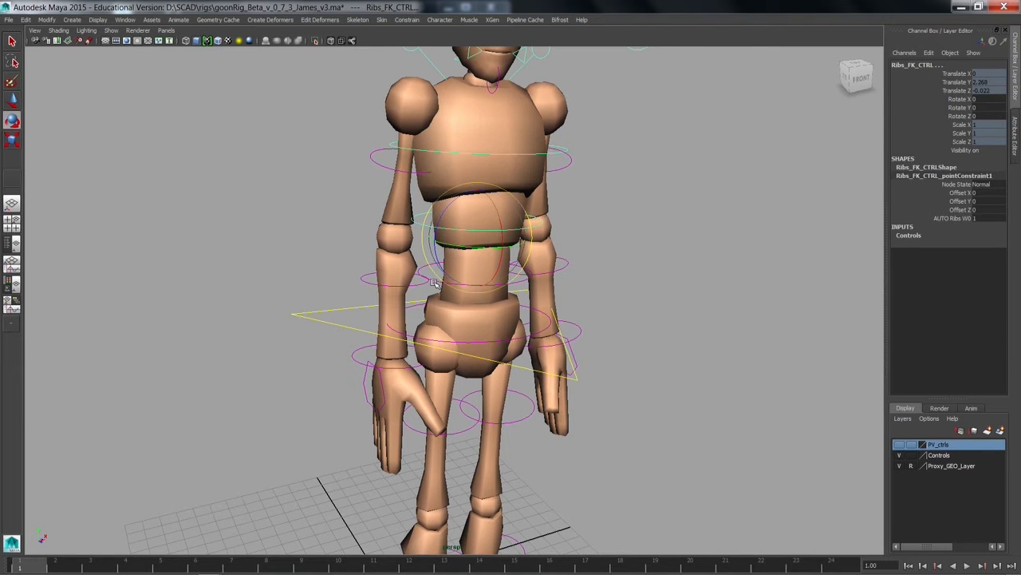
pyautogui.click(602, 269)
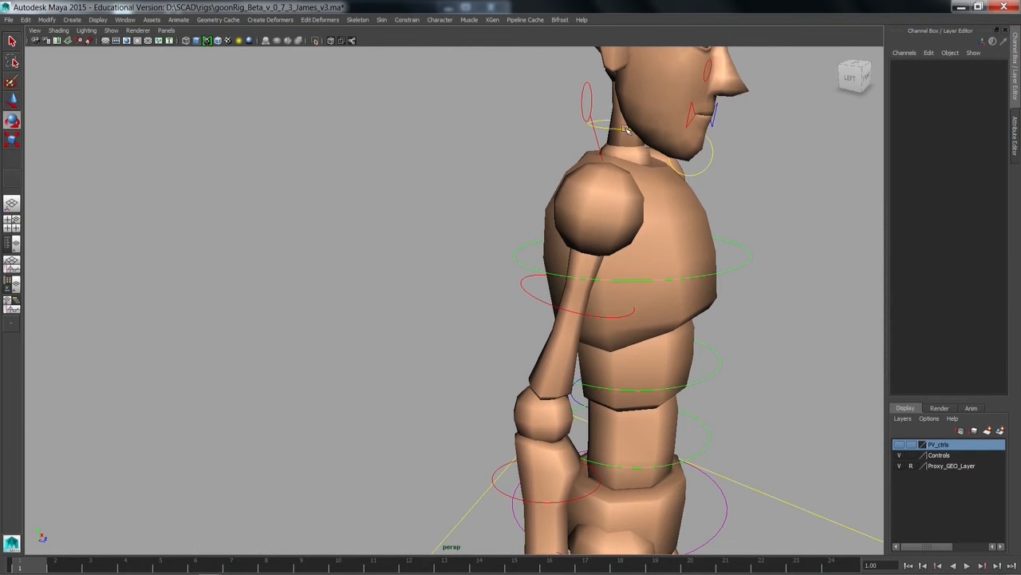
# Step: Try rotating the neck control at the base of the head
pyautogui.click(626, 129)
pyautogui.keyDown('alt'); pyautogui.moveTo(696, 102); pyautogui.dragTo(495, 244, button='middle'); pyautogui.keyUp('alt')
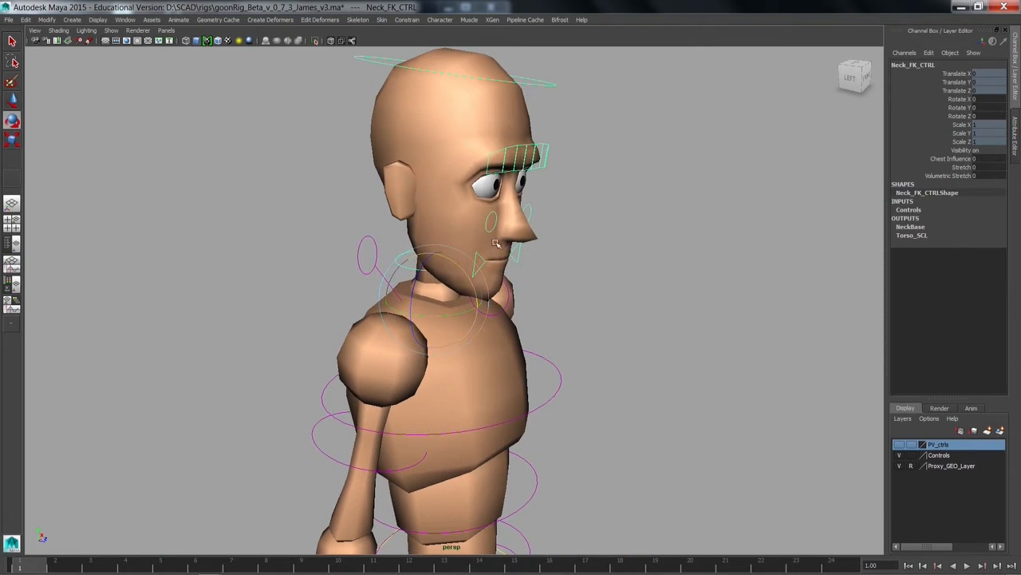
pyautogui.moveTo(456, 289)
pyautogui.mouseDown()
pyautogui.moveTo(481, 296)
pyautogui.moveTo(466, 291)
pyautogui.mouseUp()
# Step: Try tilting and turning the head with the head control, undoing each rotation
pyautogui.click(543, 156)
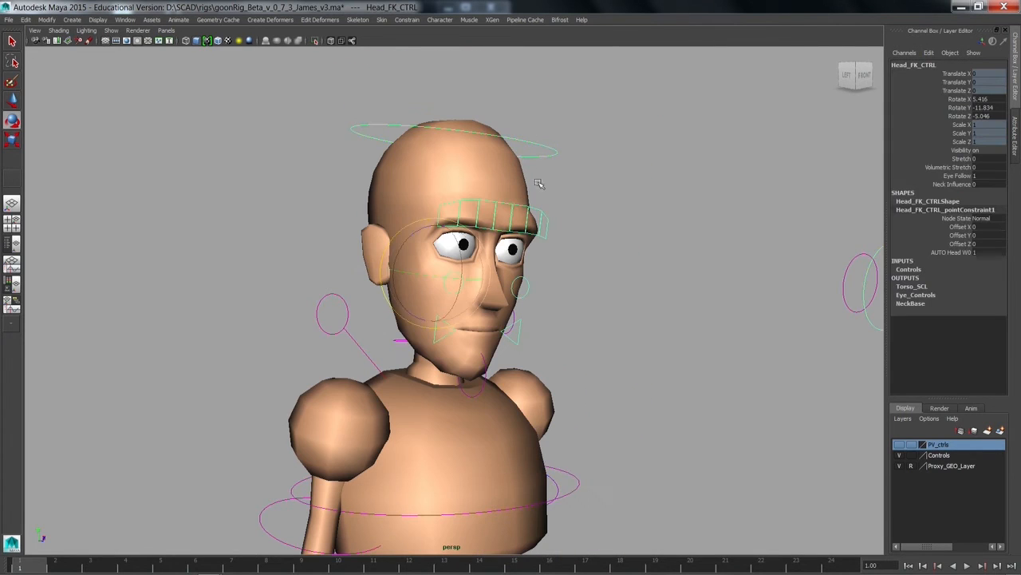
pyautogui.moveTo(443, 274); pyautogui.dragTo(427, 240)
pyautogui.hotkey('ctrl', 'z')
pyautogui.moveTo(435, 287)
pyautogui.mouseDown()
pyautogui.moveTo(463, 282)
pyautogui.moveTo(441, 288)
pyautogui.mouseUp()
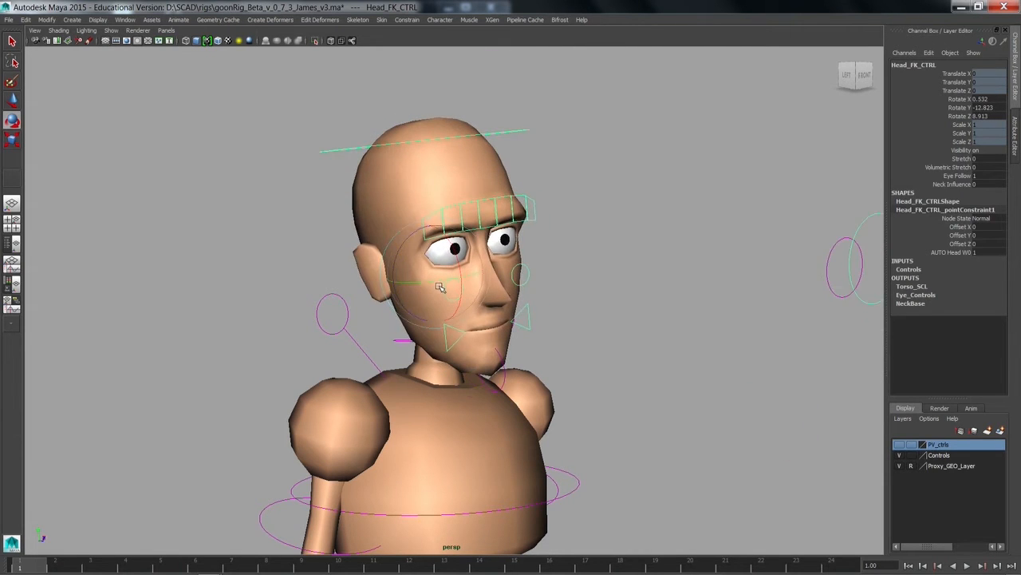
pyautogui.hotkey('ctrl', 'z')
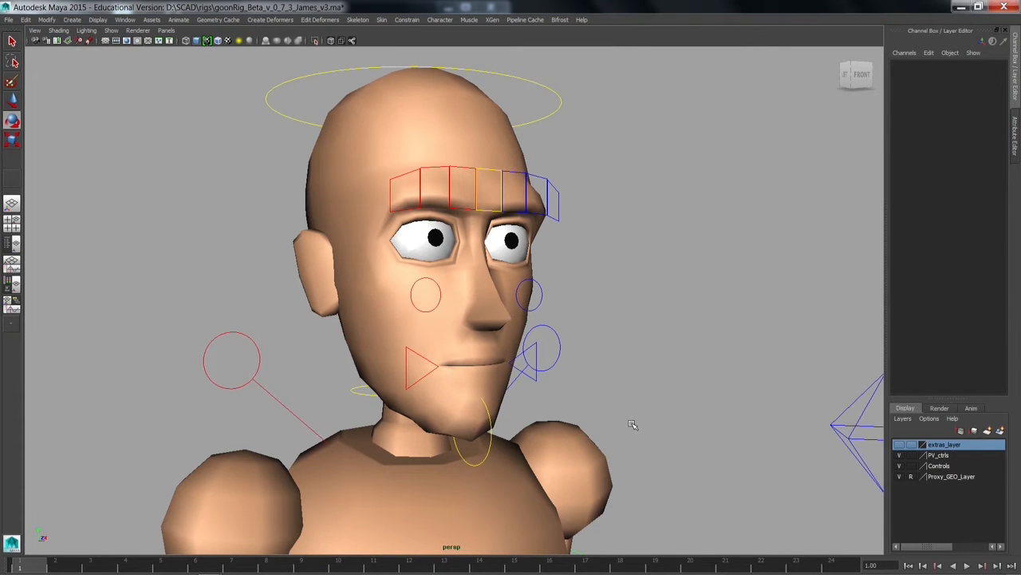
# Step: Rotate the jaw control under the chin to open the mouth
pyautogui.keyDown('alt'); pyautogui.moveTo(511, 423); pyautogui.dragTo(490, 417); pyautogui.keyUp('alt')
pyautogui.click(488, 418)
pyautogui.press('e')
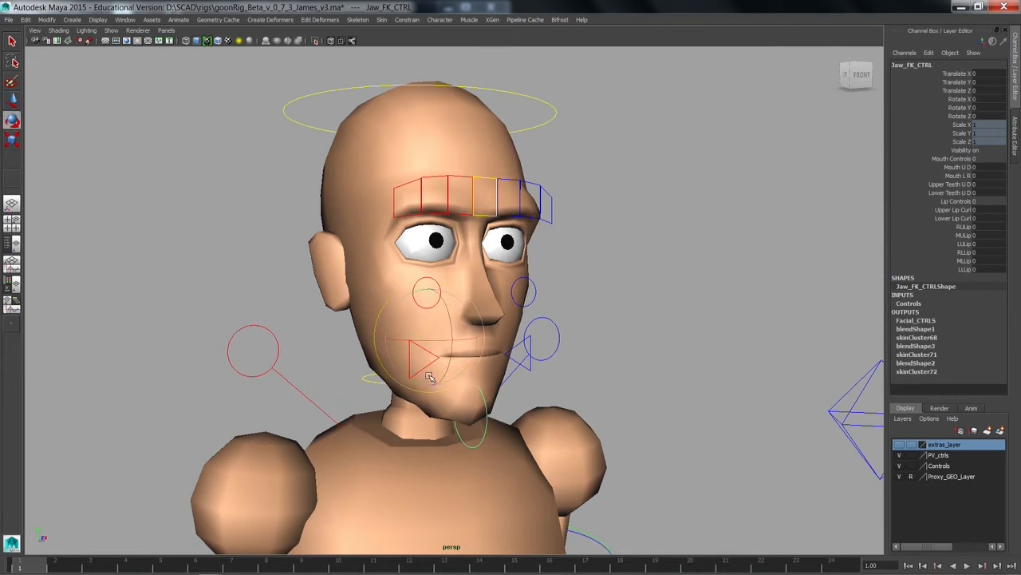
pyautogui.moveTo(449, 351); pyautogui.dragTo(405, 346)
# Step: Try moving the right mouth corner control and the right cheek control, undoing each change
pyautogui.press('w')
pyautogui.click(409, 361)
pyautogui.hotkey('ctrl', 'z')
pyautogui.click(440, 295)
pyautogui.moveTo(429, 292); pyautogui.dragTo(420, 301)
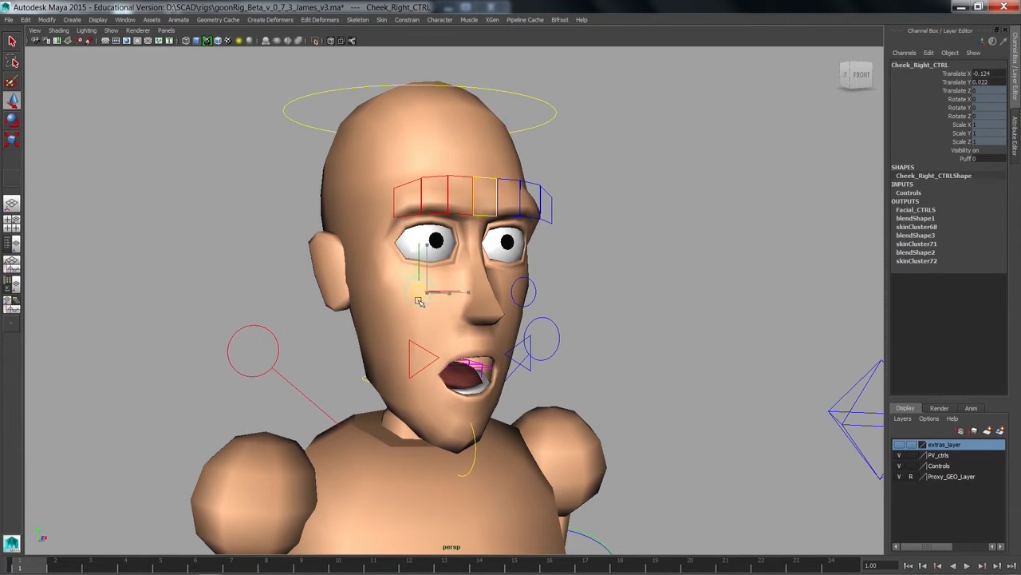
pyautogui.hotkey('ctrl', 'z')
# Step: Try raising the eyebrows with the brow controls, then undo the change
pyautogui.click(513, 295)
pyautogui.moveTo(465, 197)
pyautogui.mouseDown()
pyautogui.moveTo(509, 202)
pyautogui.moveTo(485, 239)
pyautogui.moveTo(485, 164)
pyautogui.mouseUp()
pyautogui.hotkey('ctrl', 'z')
pyautogui.moveTo(402, 190); pyautogui.dragTo(485, 220)
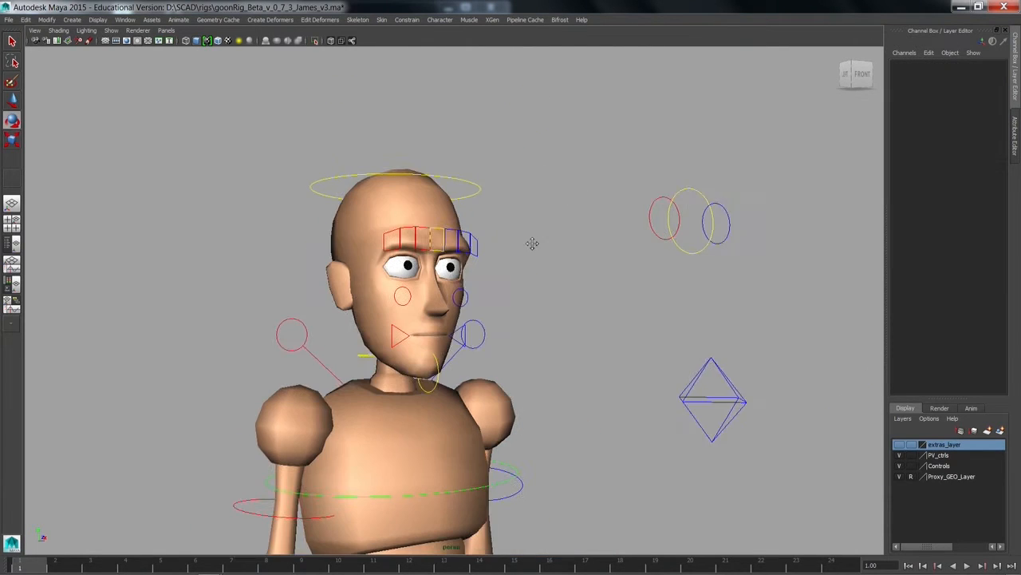
# Step: Try moving the central eye target control in several directions to redirect the gaze, undoing each move
pyautogui.keyDown('alt'); pyautogui.moveTo(533, 243); pyautogui.dragTo(524, 250); pyautogui.keyUp('alt')
pyautogui.click(640, 262)
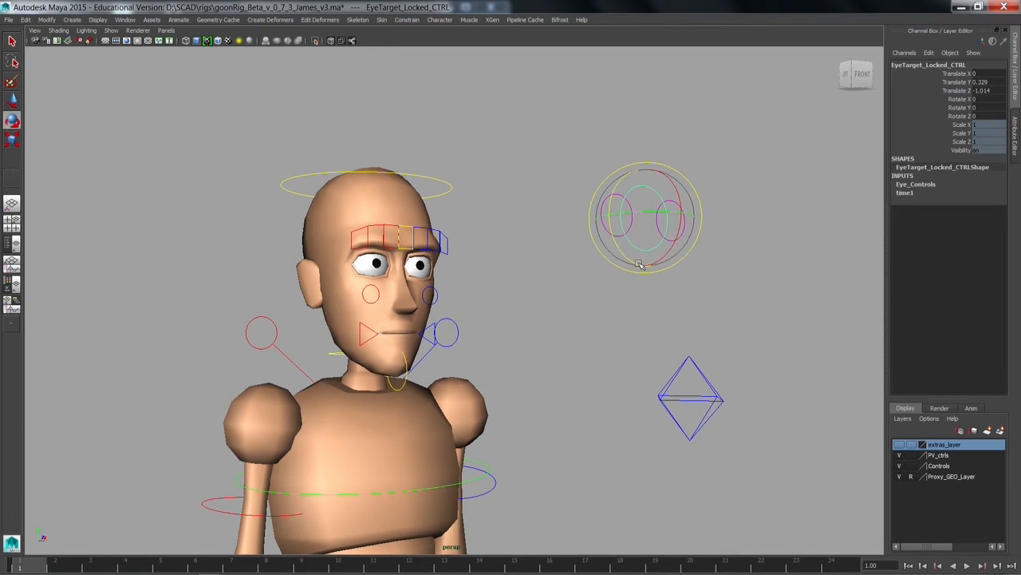
pyautogui.press('w')
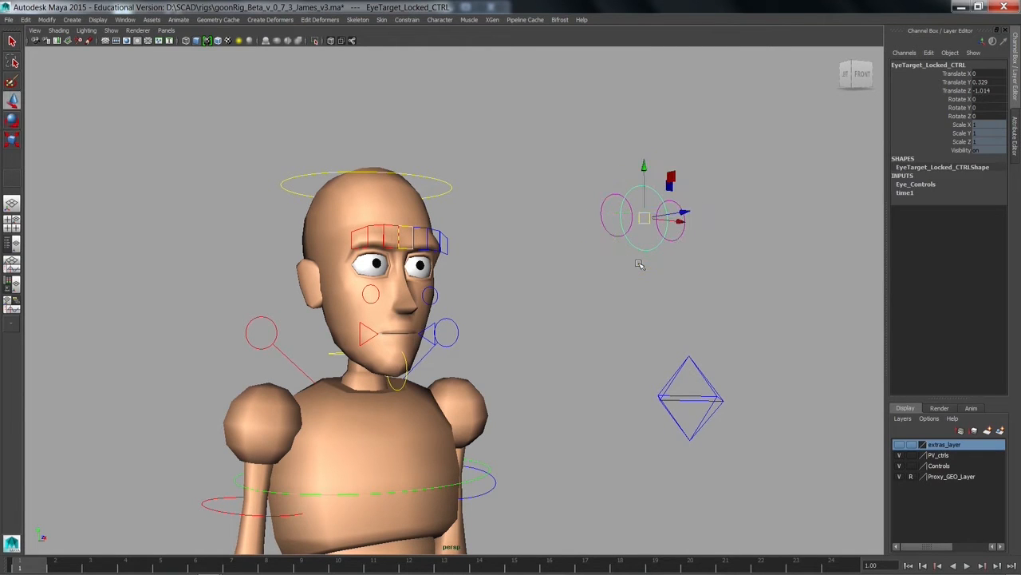
pyautogui.moveTo(646, 224); pyautogui.dragTo(569, 211)
pyautogui.hotkey('ctrl', 'z')
pyautogui.click(557, 198)
pyautogui.hotkey('ctrl', 'z')
pyautogui.moveTo(692, 216); pyautogui.dragTo(760, 233)
pyautogui.hotkey('ctrl', 'z')
# Step: Select the right and left eye target controls together
pyautogui.moveTo(603, 219); pyautogui.dragTo(614, 237)
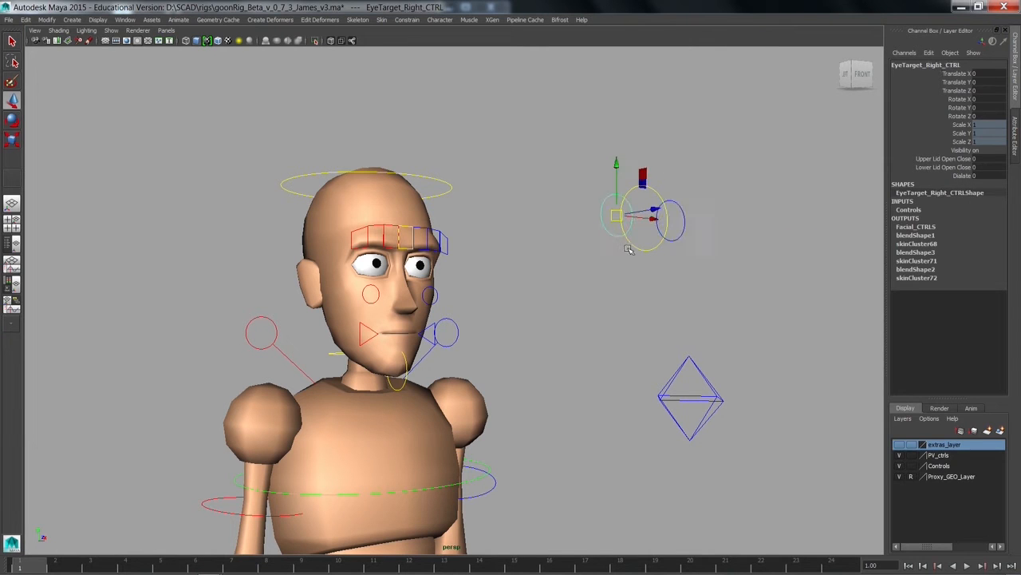
pyautogui.keyDown('shift'); pyautogui.moveTo(677, 218); pyautogui.dragTo(696, 223); pyautogui.keyUp('shift')
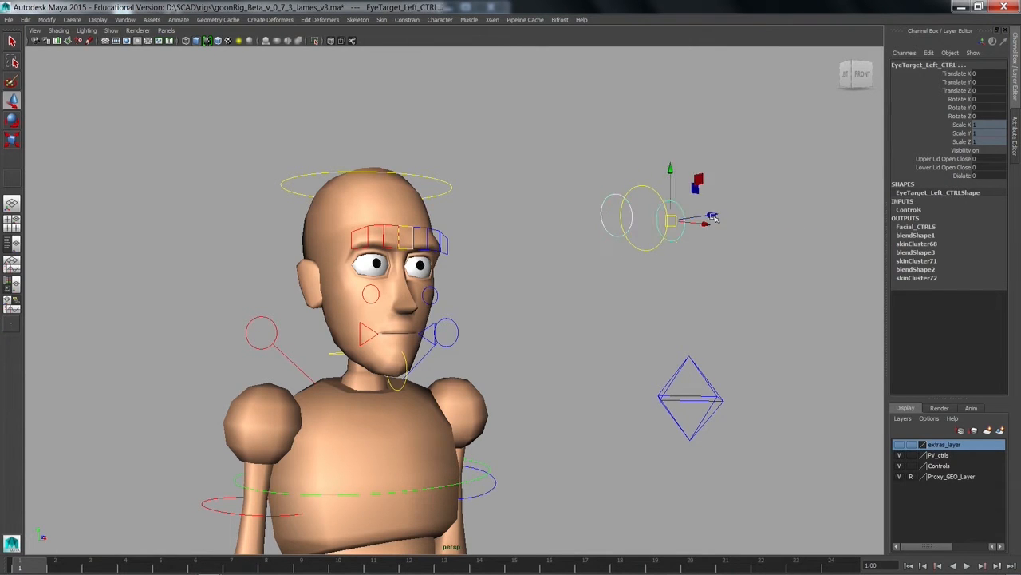
# Step: Try Dialate values of 0.1 and 0.2 on both eye target controls
pyautogui.click(977, 174)
pyautogui.write('.1')
pyautogui.press('Return')
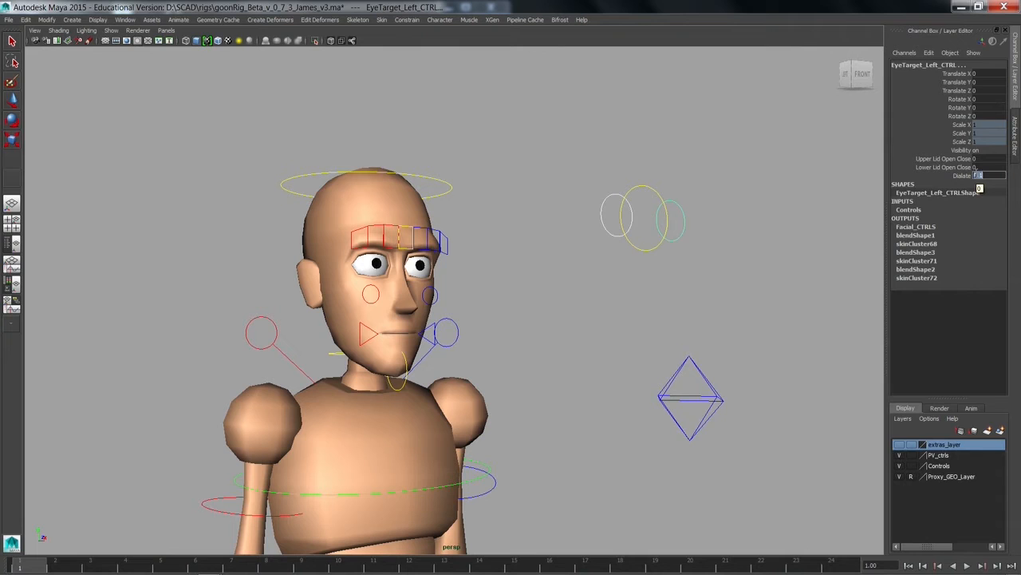
pyautogui.write('.2')
pyautogui.press('Return')
pyautogui.write('.')
# Step: Set Upper Lid Open Close to 0.7 on both eye target controls to lower the upper eyelids
pyautogui.click(961, 159)
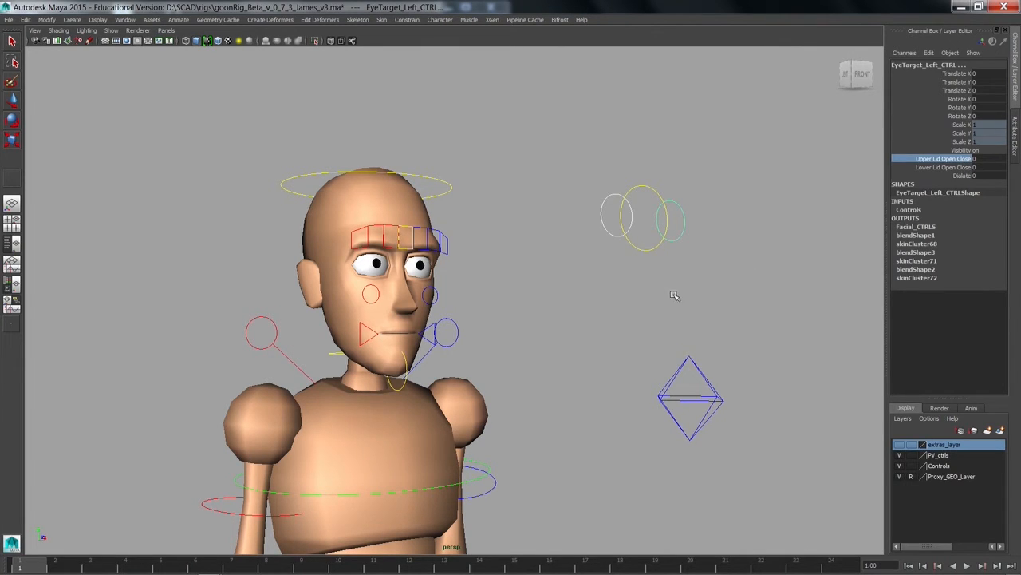
pyautogui.moveTo(675, 295)
pyautogui.mouseDown(button='middle')
pyautogui.moveTo(668, 290)
pyautogui.moveTo(680, 294)
pyautogui.mouseUp(button='middle')
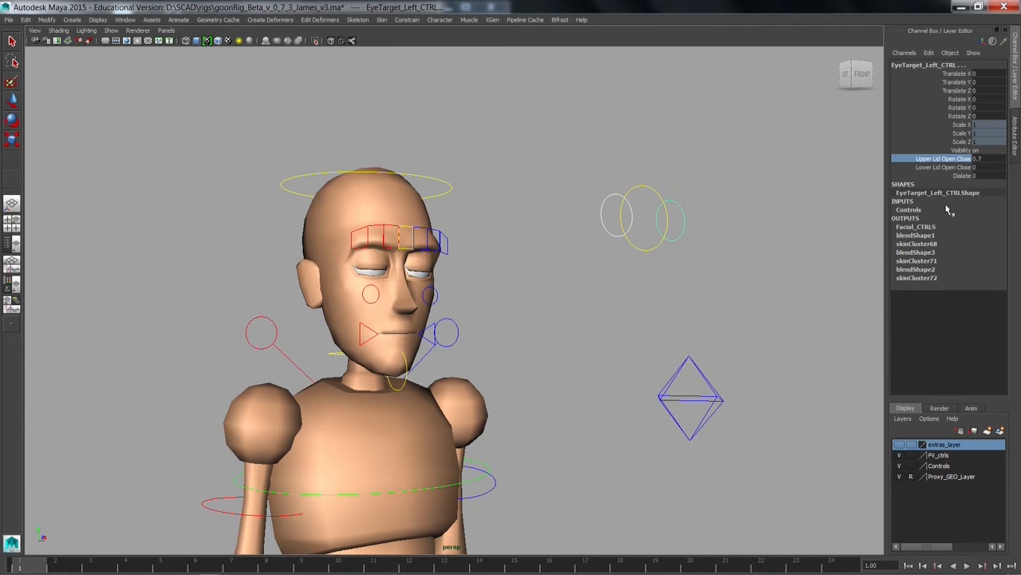
# Step: Try out Lower Lid Open Close on both eye target controls to move the lower eyelids
pyautogui.click(958, 167)
pyautogui.moveTo(774, 232)
pyautogui.mouseDown(button='middle')
pyautogui.moveTo(766, 228)
pyautogui.moveTo(775, 232)
pyautogui.mouseUp(button='middle')
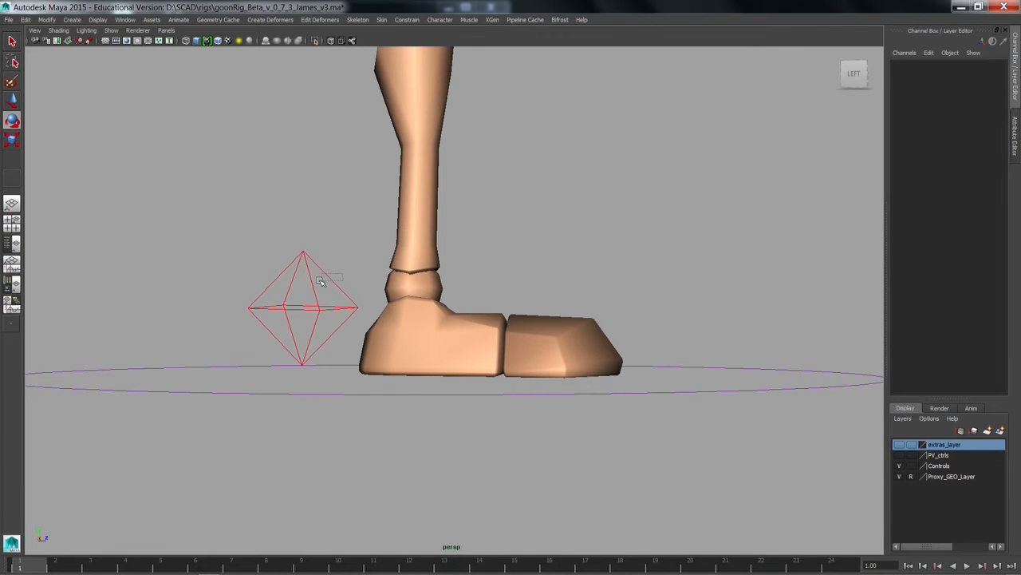
# Step: Try lifting the right foot IK control and rotating it so the knee bends and the foot tilts
pyautogui.click(320, 281)
pyautogui.press('w')
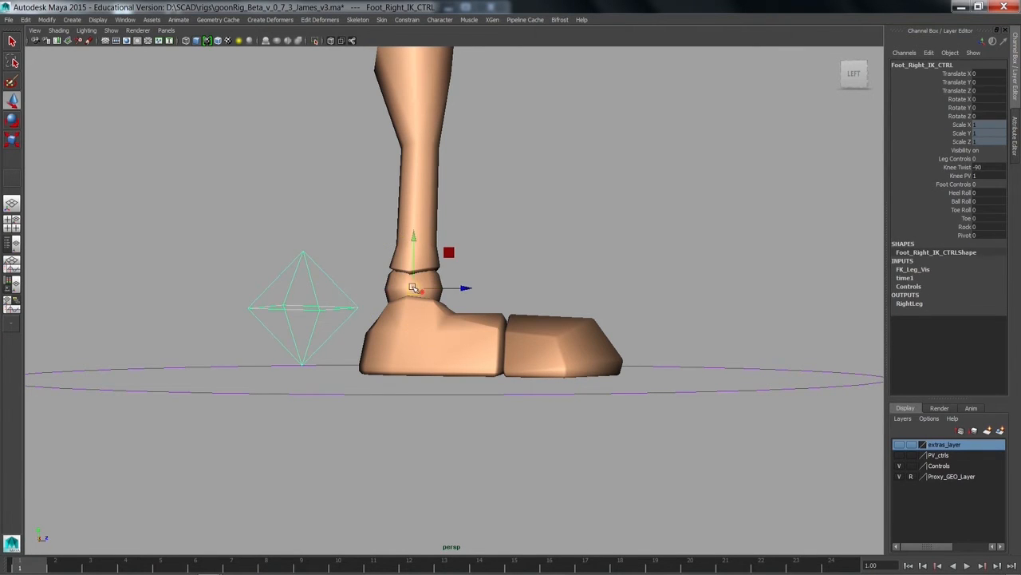
pyautogui.moveTo(413, 287); pyautogui.dragTo(398, 173)
pyautogui.press('e')
pyautogui.keyDown('alt'); pyautogui.moveTo(359, 253); pyautogui.dragTo(122, 282, button='right'); pyautogui.keyUp('alt')
pyautogui.keyDown('alt'); pyautogui.moveTo(359, 246); pyautogui.dragTo(374, 276, button='middle'); pyautogui.keyUp('alt')
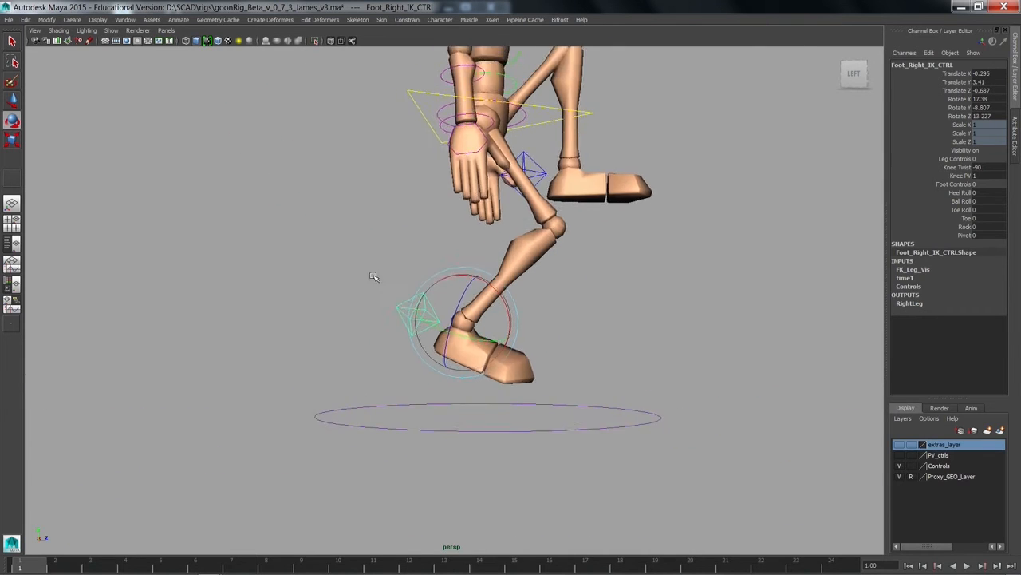
# Step: Try changing Knee Twist on the right foot IK control, then restore the leg's default pose
pyautogui.keyDown('alt'); pyautogui.moveTo(374, 276); pyautogui.dragTo(263, 289); pyautogui.keyUp('alt')
pyautogui.click(940, 169)
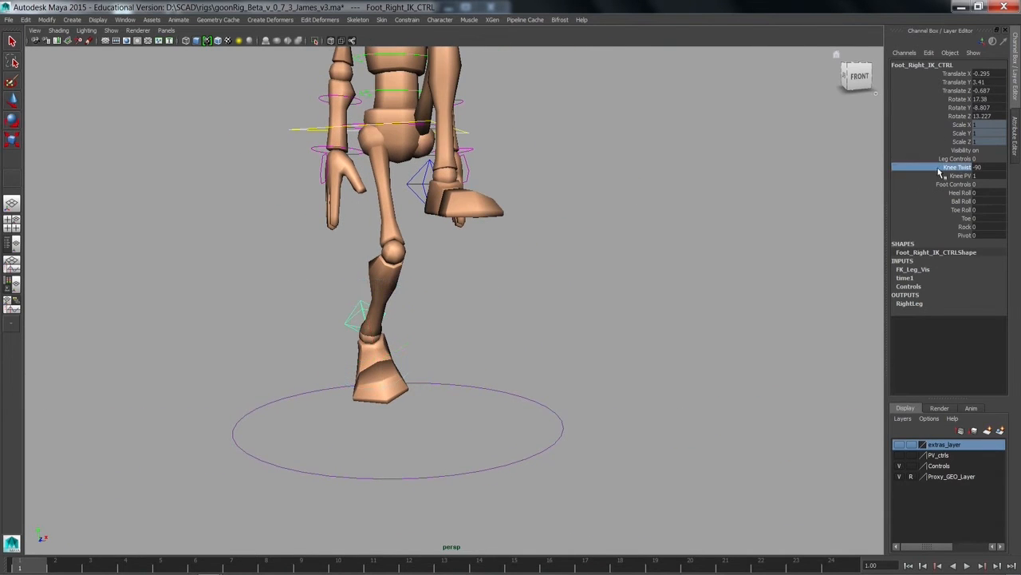
pyautogui.moveTo(540, 251); pyautogui.dragTo(725, 275, button='middle')
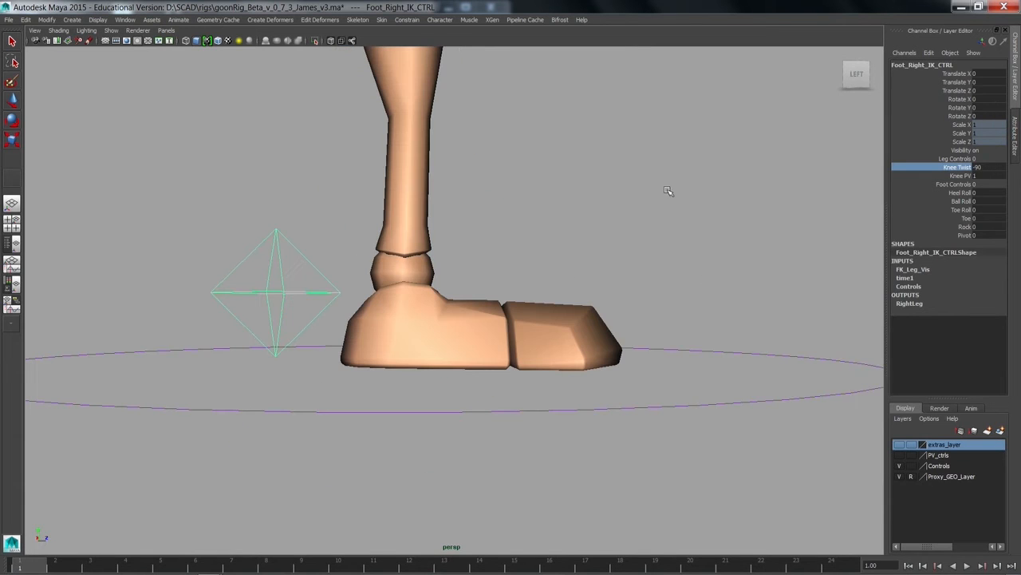
pyautogui.press('e')
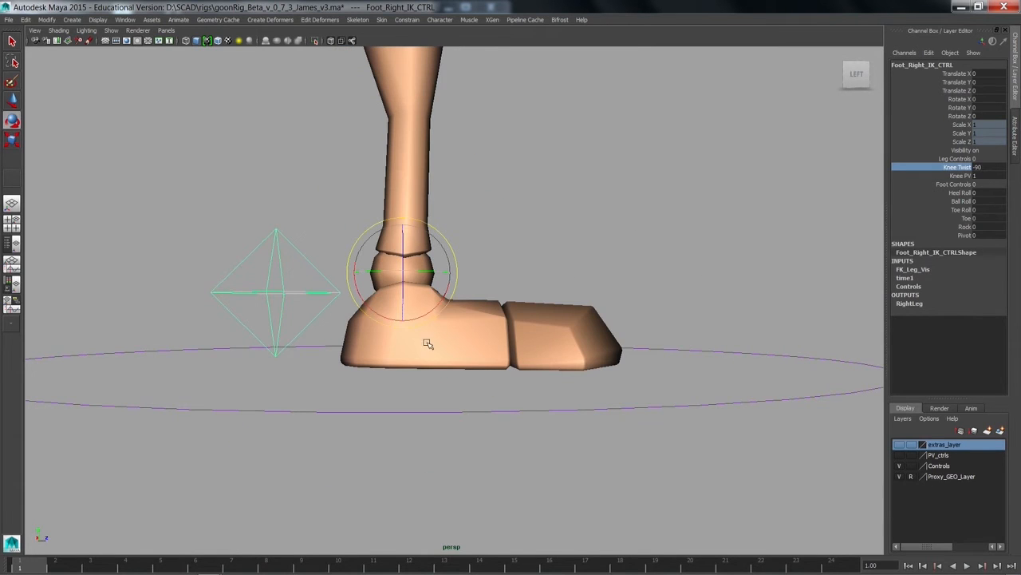
# Step: Try raising the right foot IK control and rotating it from the ankle, then undo the moves
pyautogui.keyDown('alt'); pyautogui.moveTo(436, 287); pyautogui.dragTo(401, 282); pyautogui.keyUp('alt')
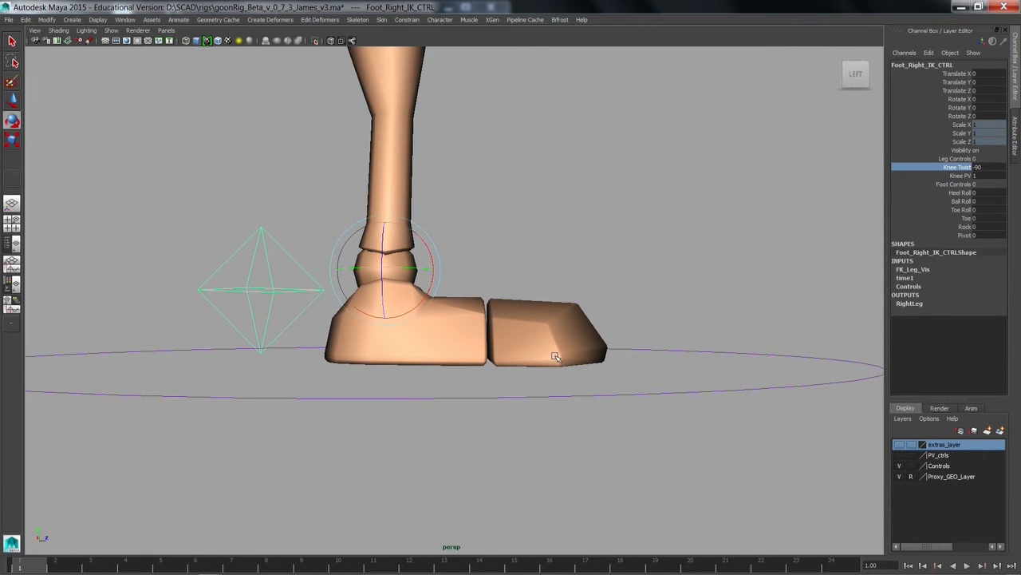
pyautogui.keyDown('alt'); pyautogui.moveTo(555, 357); pyautogui.dragTo(552, 361); pyautogui.keyUp('alt')
pyautogui.press('w')
pyautogui.moveTo(383, 277); pyautogui.dragTo(395, 201)
pyautogui.press('e')
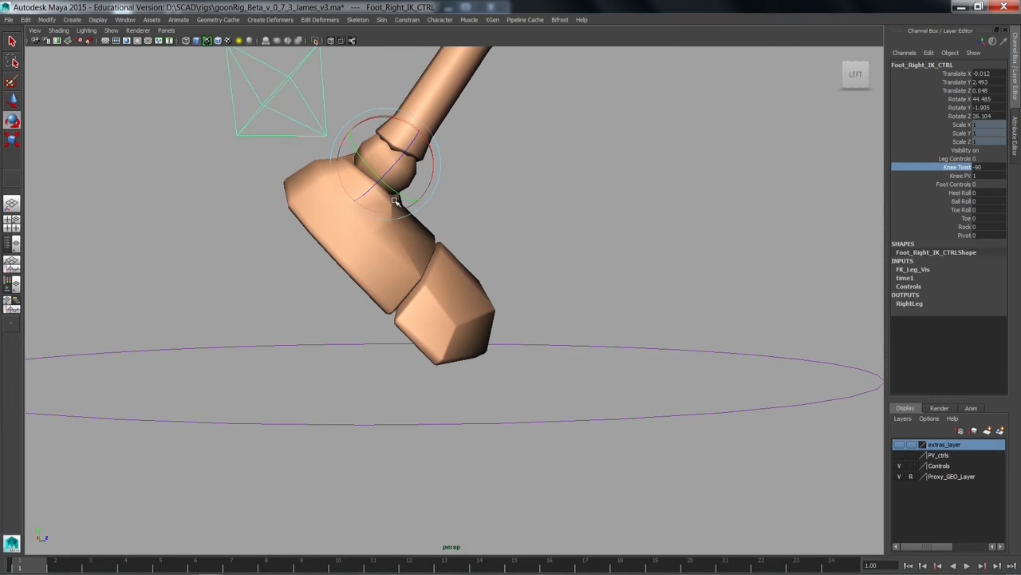
pyautogui.hotkey('ctrl', 'z')
pyautogui.hotkey('ctrl', 'z')
pyautogui.hotkey('ctrl', 'z')
pyautogui.hotkey('ctrl', 'z')
pyautogui.hotkey('ctrl', 'z')
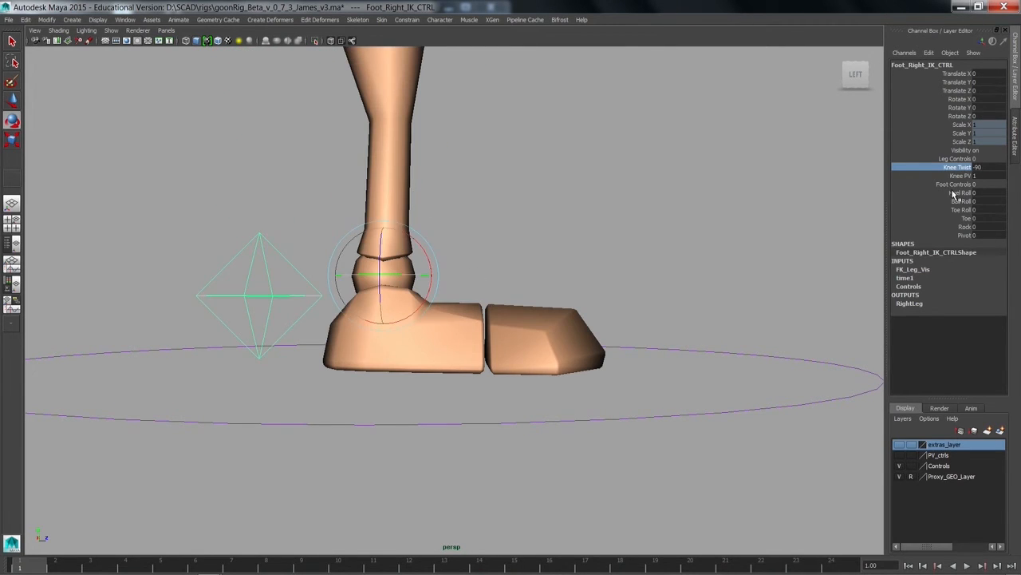
# Step: Highlight the foot attributes from Heel Roll to Pivot, try a Heel Roll of 20.9, and undo it
pyautogui.moveTo(954, 193); pyautogui.dragTo(926, 236)
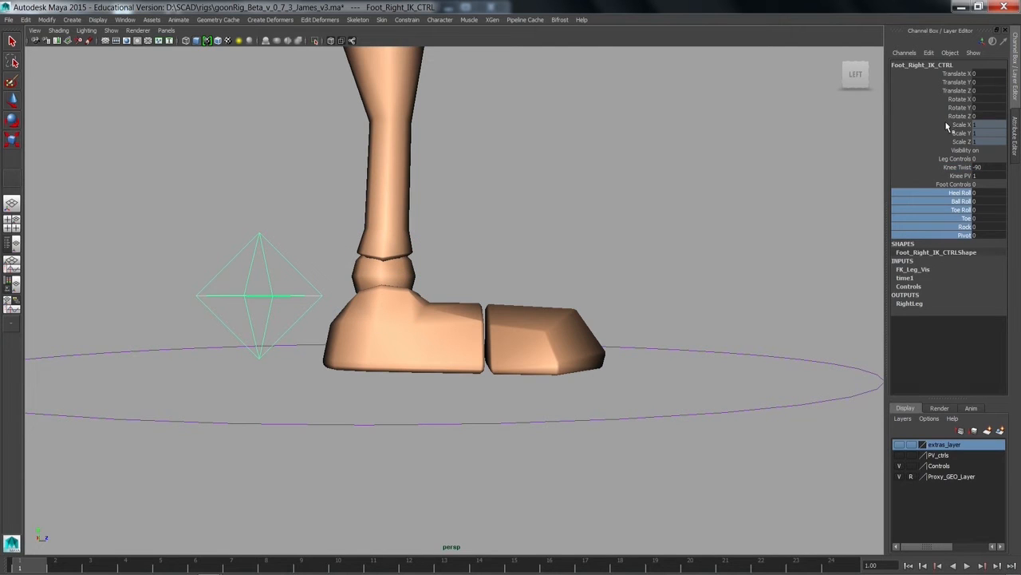
pyautogui.click(936, 192)
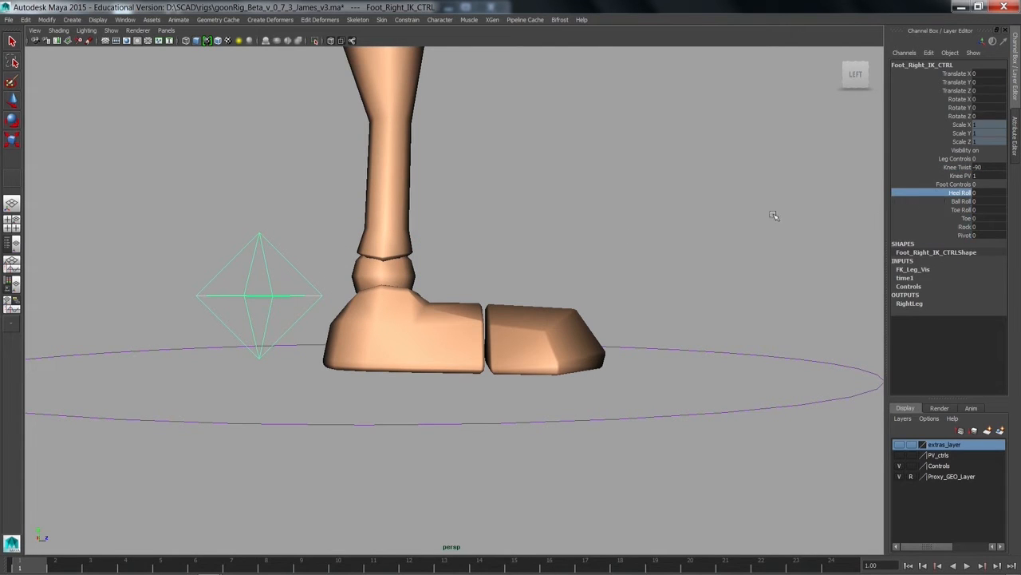
pyautogui.moveTo(572, 239); pyautogui.dragTo(681, 308, button='middle')
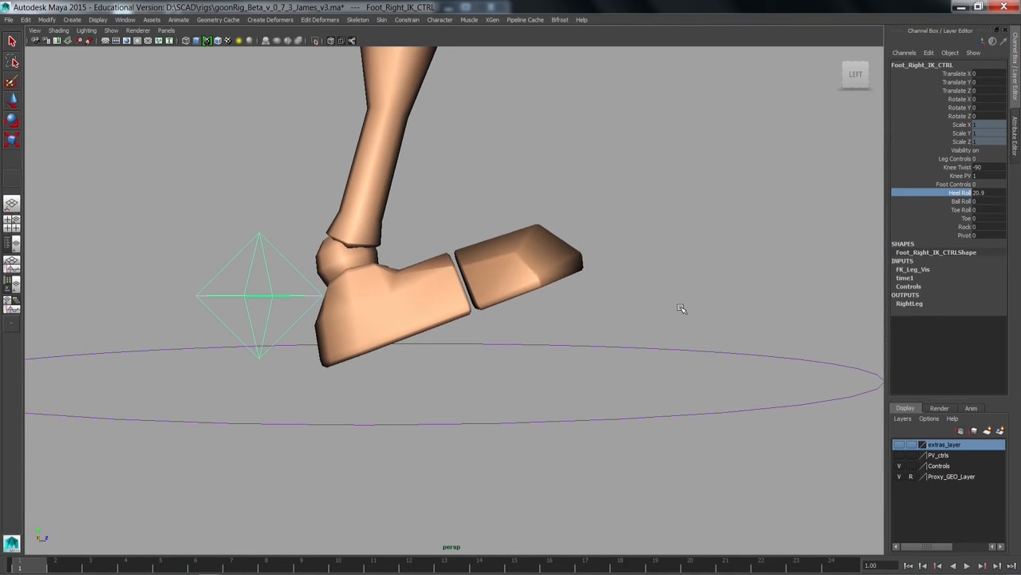
pyautogui.hotkey('ctrl', 'z')
# Step: Try a Ball Roll of 49.4 on the right foot control, then undo it
pyautogui.click(937, 201)
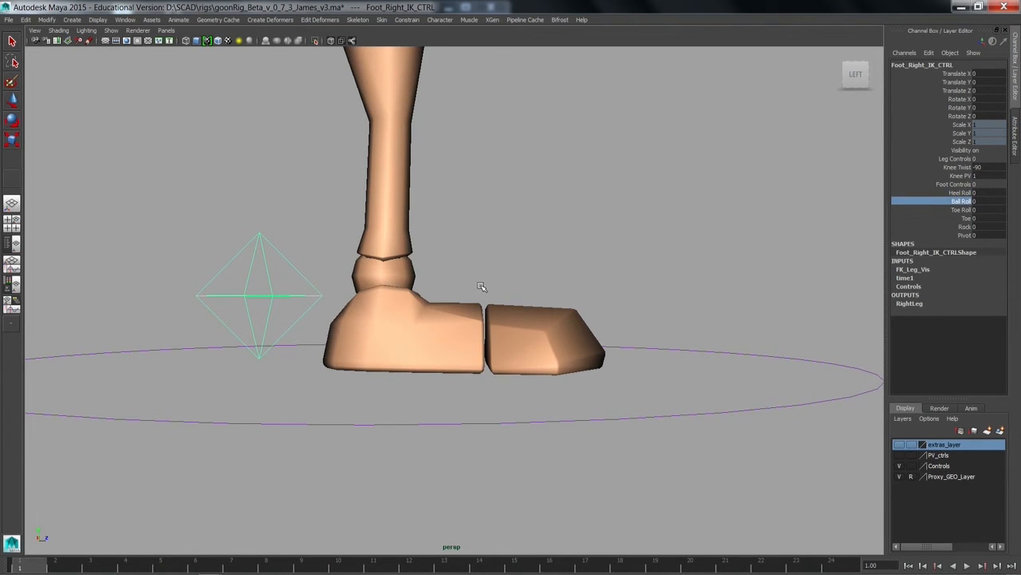
pyautogui.moveTo(482, 287); pyautogui.dragTo(738, 303, button='middle')
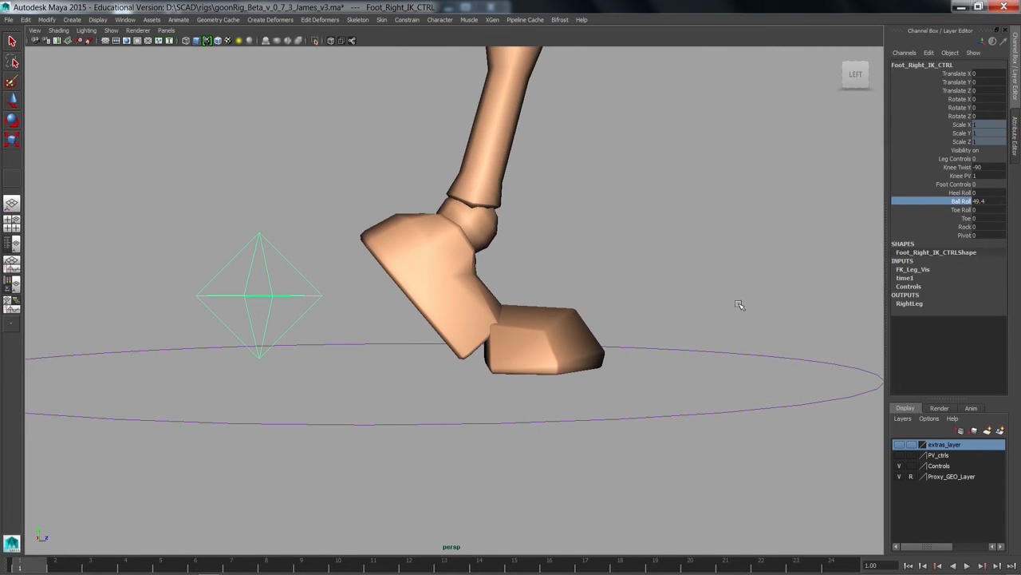
pyautogui.hotkey('ctrl', 'z')
# Step: Try rolling the right foot up onto its tip with Toe Roll, then undo it
pyautogui.click(949, 210)
pyautogui.moveTo(391, 296); pyautogui.dragTo(737, 315, button='middle')
pyautogui.hotkey('ctrl', 'z')
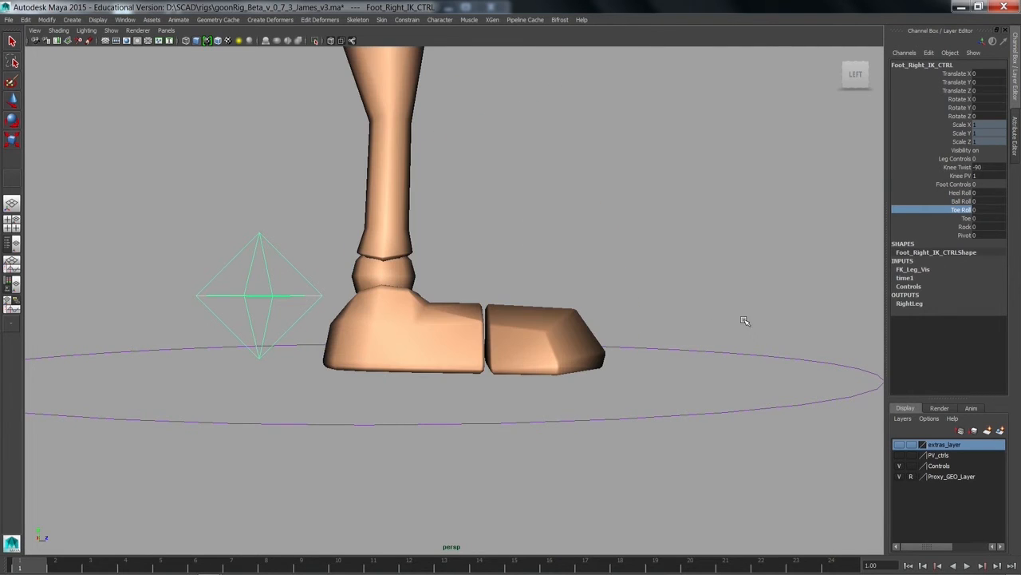
# Step: Try out the Toe and Rock attributes on the right foot control, returning each to 0
pyautogui.click(947, 218)
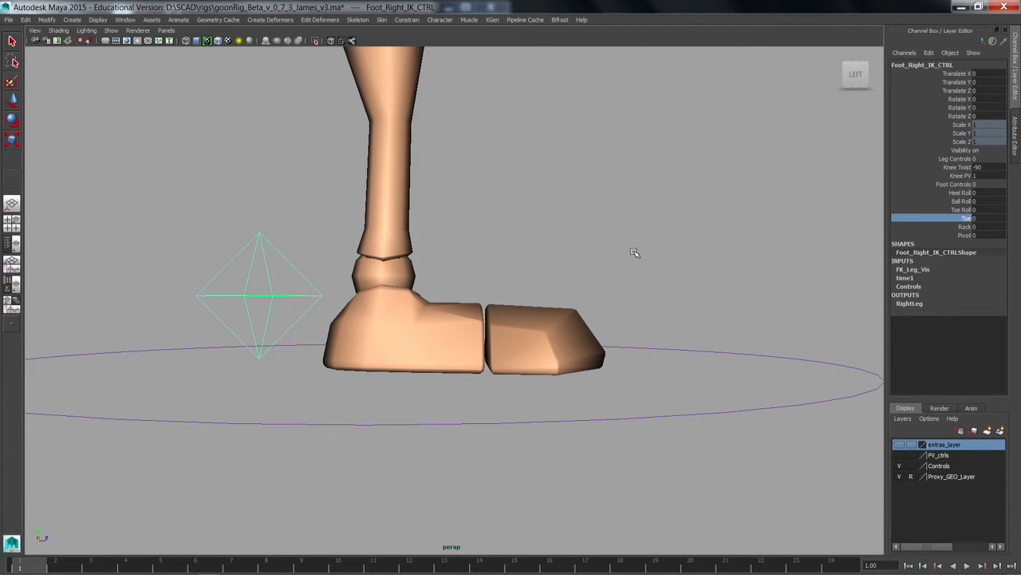
pyautogui.moveTo(634, 253); pyautogui.dragTo(523, 319, button='middle')
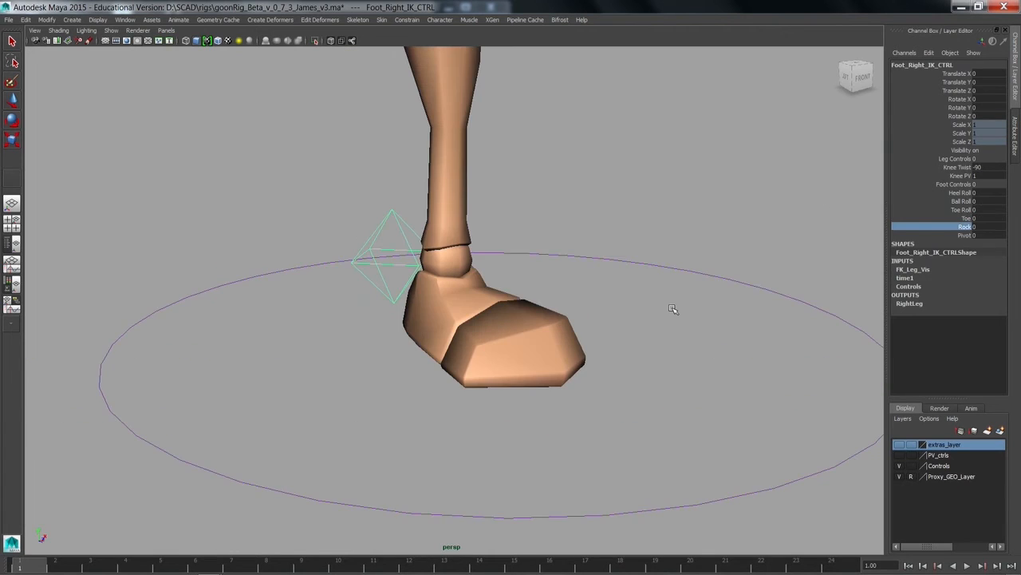
pyautogui.keyDown('alt'); pyautogui.moveTo(673, 308); pyautogui.dragTo(629, 279); pyautogui.keyUp('alt')
pyautogui.moveTo(575, 304); pyautogui.dragTo(604, 388, button='middle')
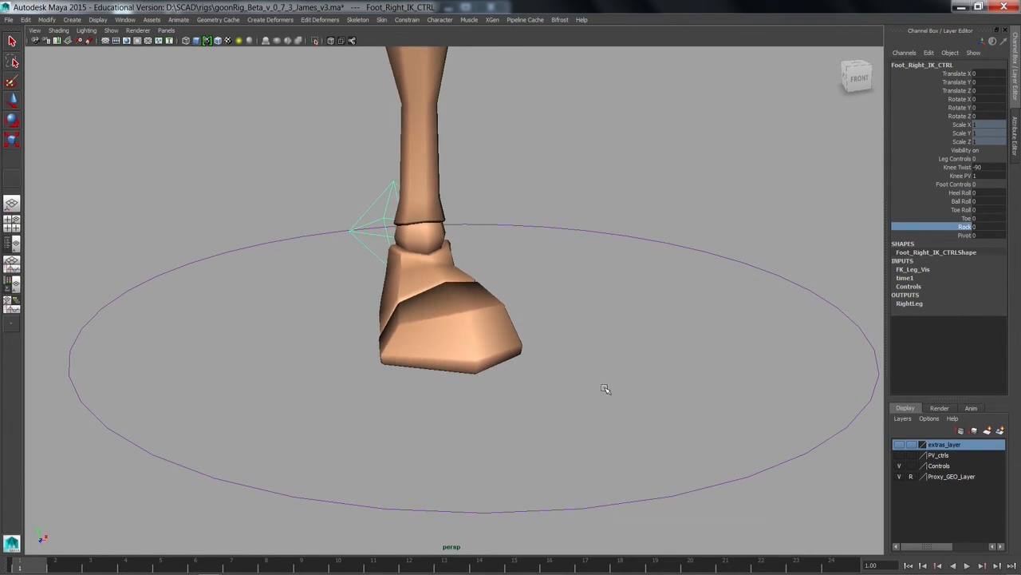
# Step: Try swivelling the right foot with Pivot values such as -13.9, then return Pivot to 0
pyautogui.click(934, 237)
pyautogui.keyDown('alt'); pyautogui.moveTo(648, 323); pyautogui.dragTo(691, 353); pyautogui.keyUp('alt')
pyautogui.moveTo(691, 353); pyautogui.dragTo(625, 358, button='middle')
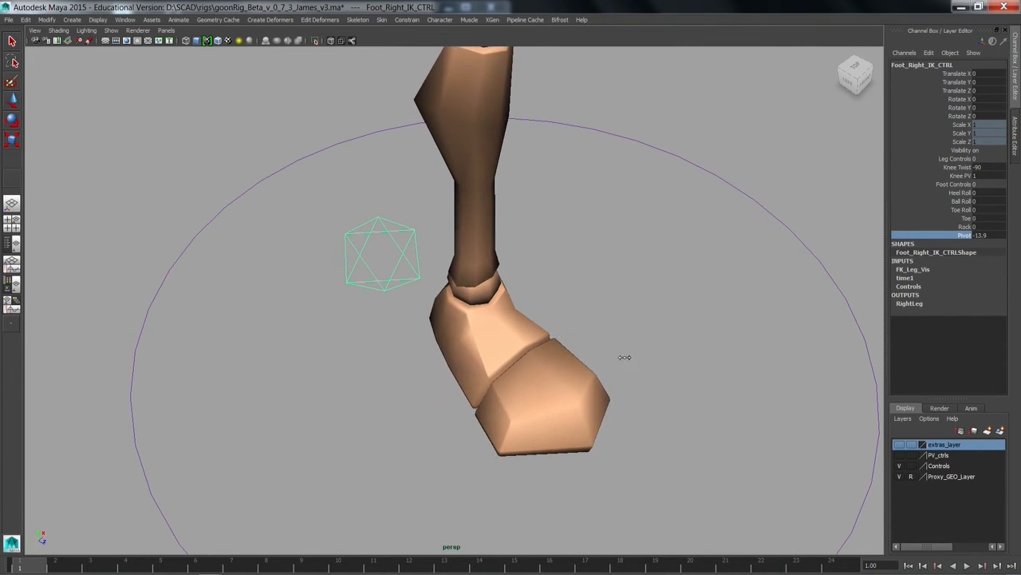
pyautogui.moveTo(535, 363); pyautogui.dragTo(525, 367, button='middle')
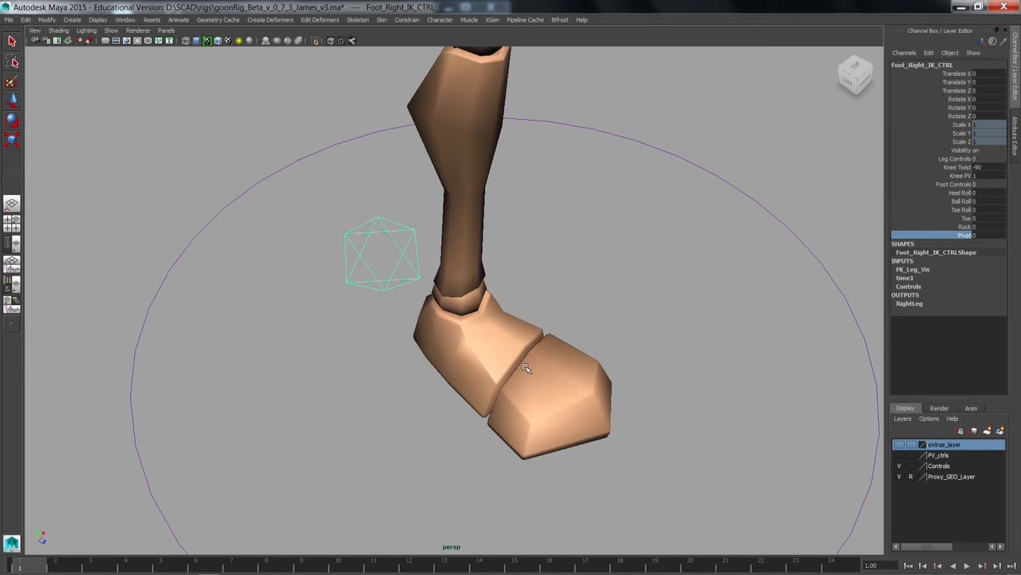
# Step: Roll the right foot up onto its toe tip with a Toe Roll of about 53.7
pyautogui.keyDown('alt'); pyautogui.moveTo(556, 382); pyautogui.dragTo(563, 453); pyautogui.keyUp('alt')
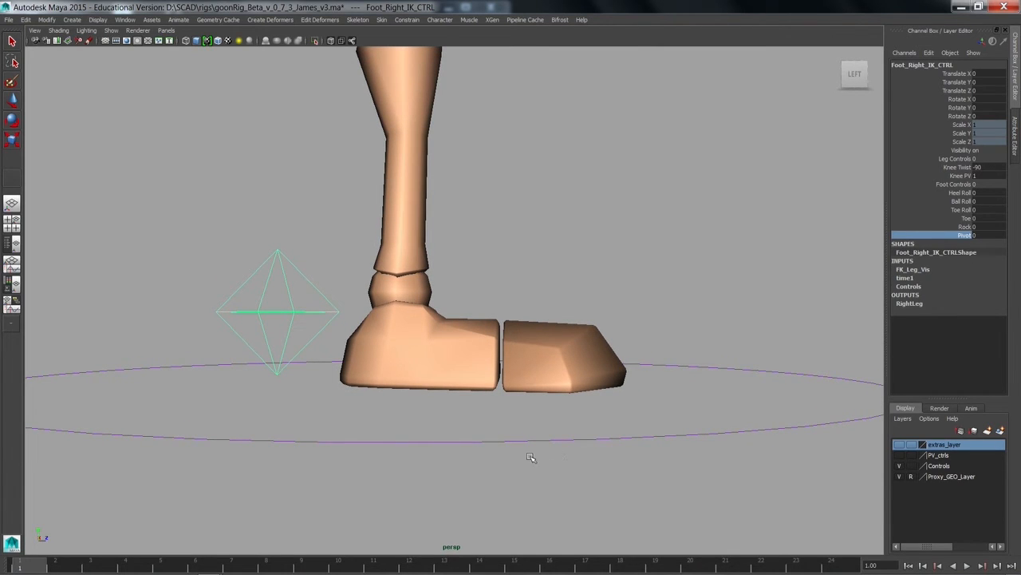
pyautogui.press('w')
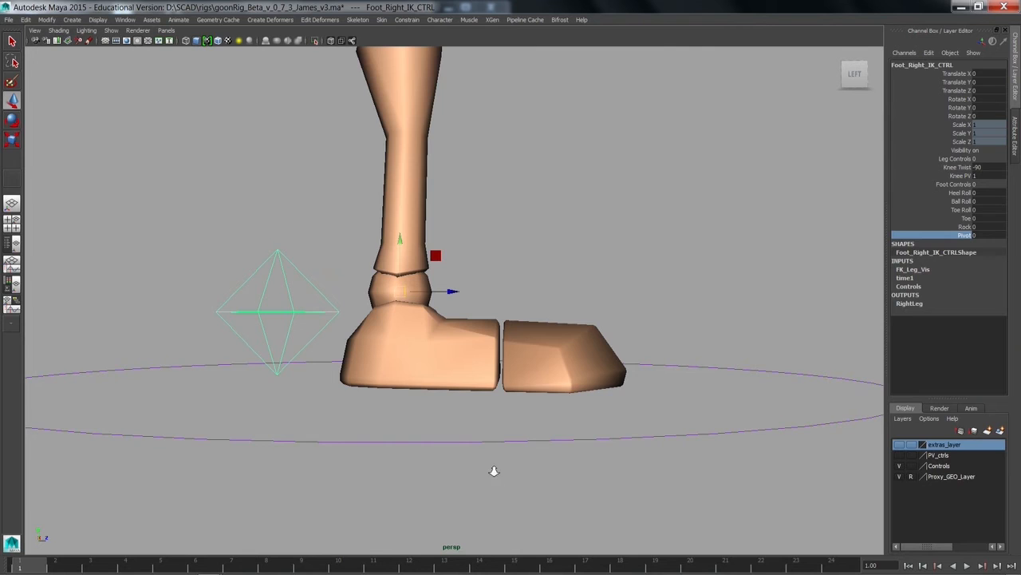
pyautogui.keyDown('alt'); pyautogui.moveTo(492, 470); pyautogui.dragTo(420, 436, button='right'); pyautogui.keyUp('alt')
pyautogui.keyDown('alt'); pyautogui.moveTo(420, 436); pyautogui.dragTo(427, 450, button='middle'); pyautogui.keyUp('alt')
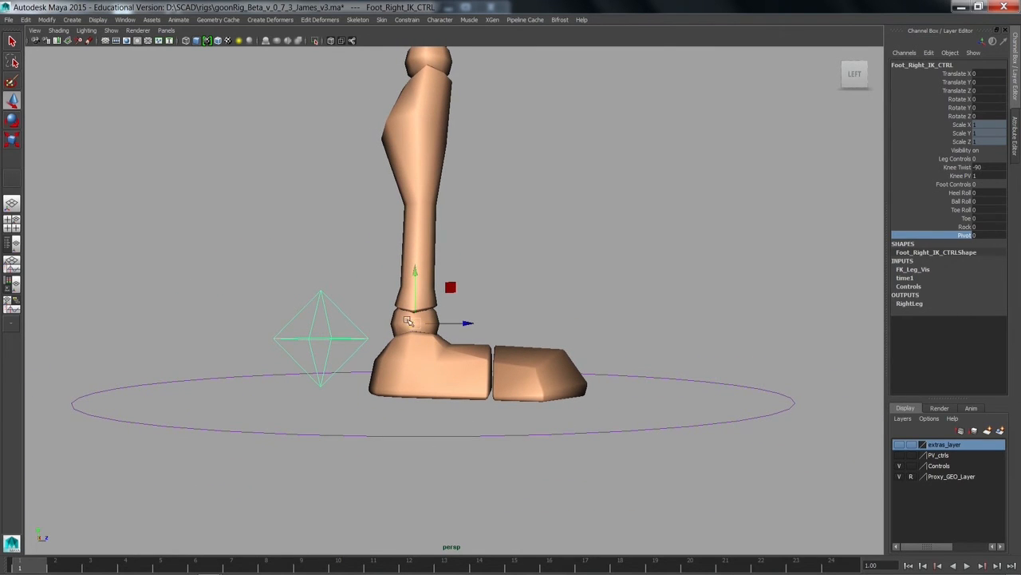
pyautogui.press('e')
pyautogui.click(960, 192)
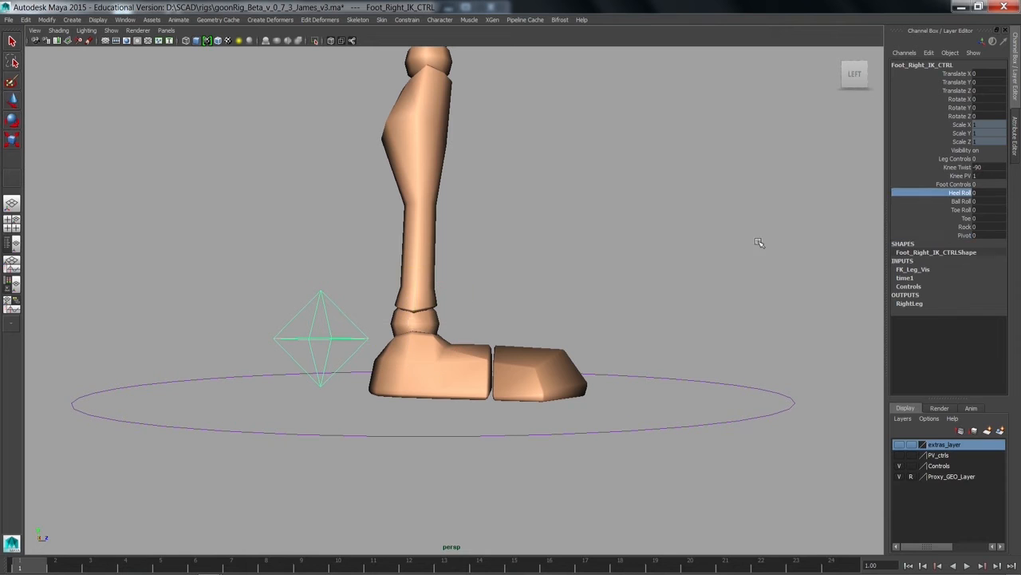
pyautogui.click(938, 210)
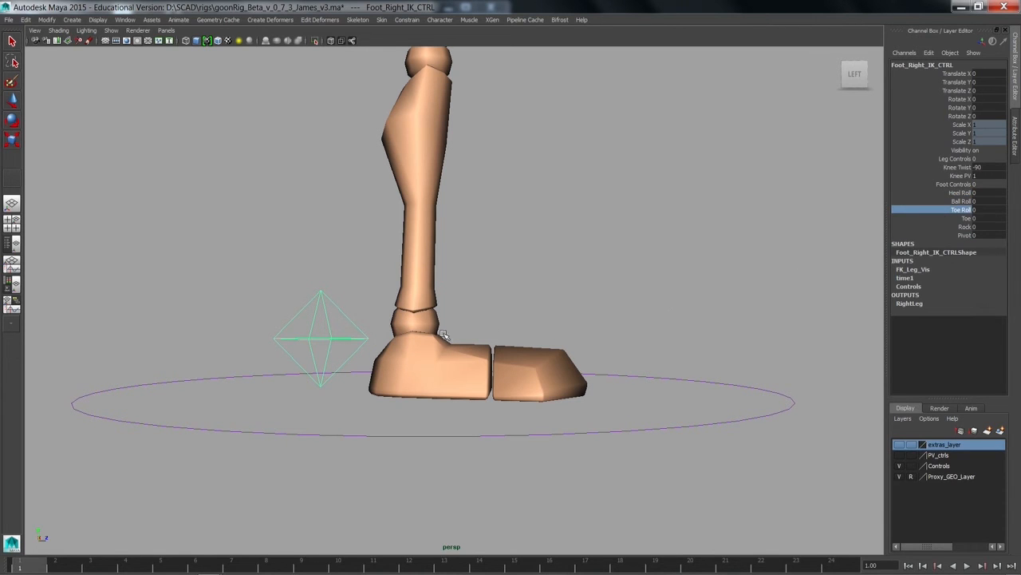
pyautogui.moveTo(461, 327); pyautogui.dragTo(747, 270, button='middle')
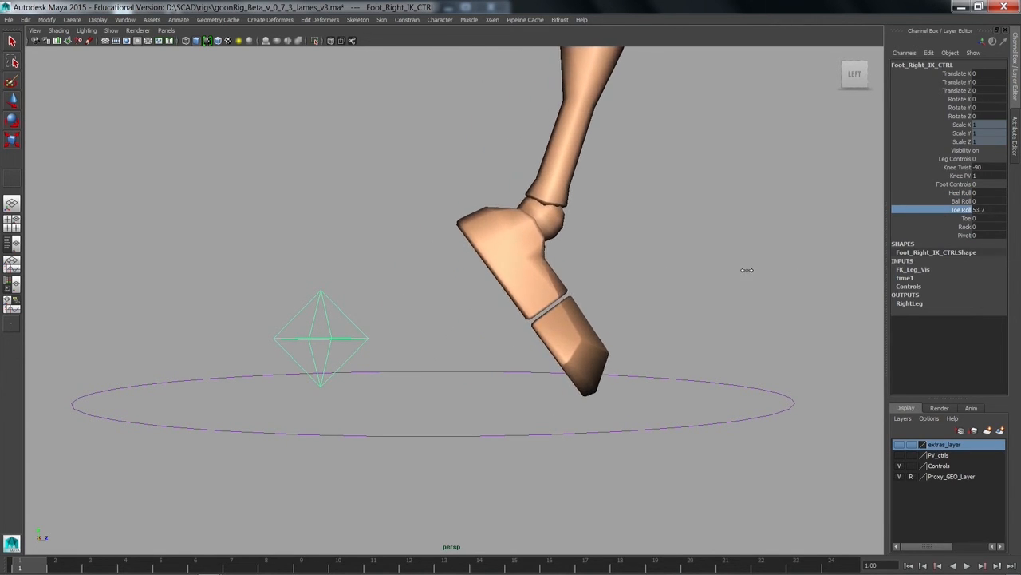
# Step: Try rotating the right foot control with the toe rolled, undo the rotation, and reset Toe Roll to 0
pyautogui.press('e')
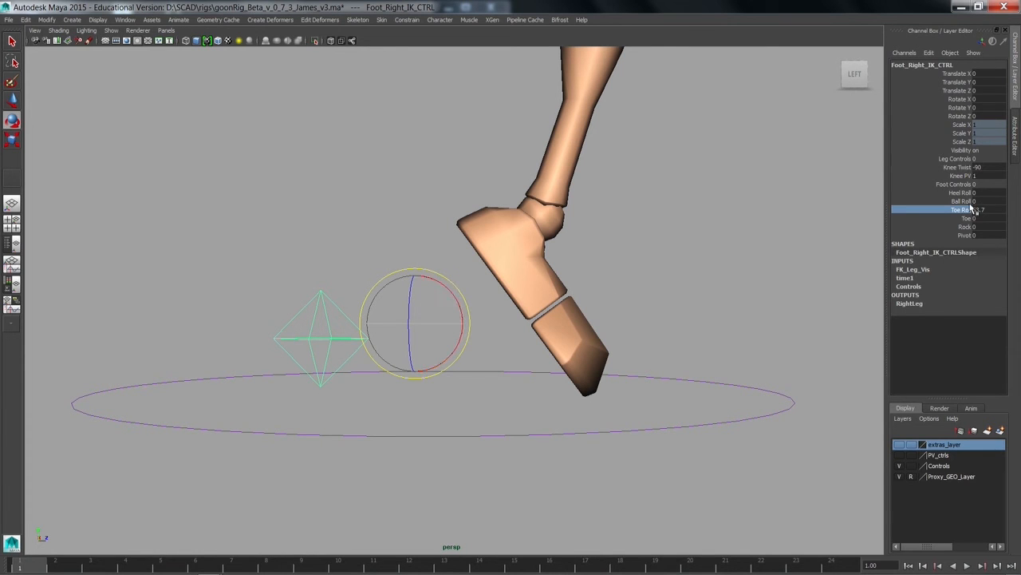
pyautogui.moveTo(446, 303)
pyautogui.mouseDown()
pyautogui.moveTo(422, 322)
pyautogui.moveTo(431, 339)
pyautogui.moveTo(411, 332)
pyautogui.moveTo(443, 291)
pyautogui.moveTo(463, 303)
pyautogui.mouseUp()
pyautogui.hotkey('ctrl', 'z')
pyautogui.click(994, 209)
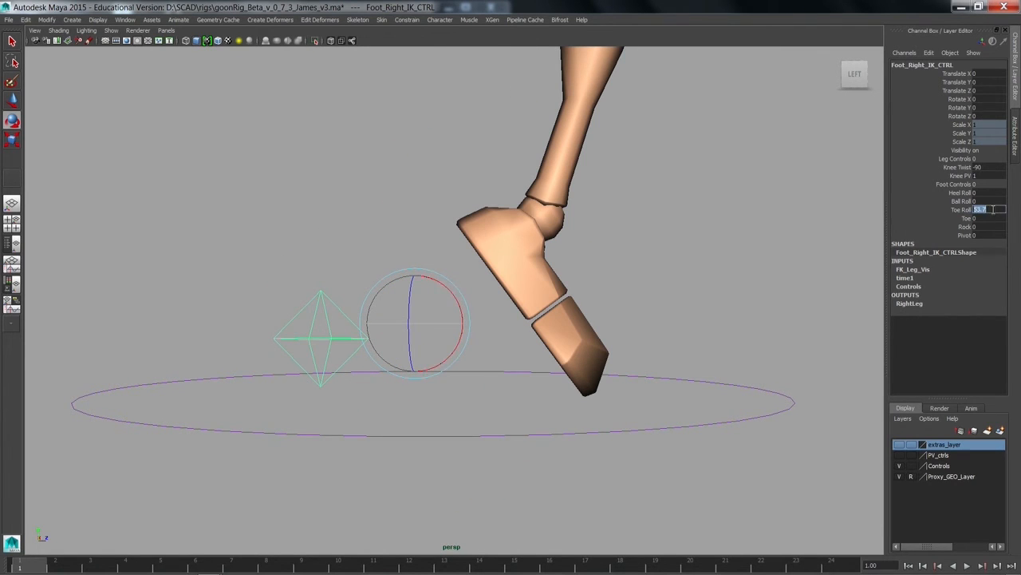
pyautogui.write('0')
pyautogui.press('Return')
# Step: Lock the Heel Roll, Toe Roll, Rock and Pivot attributes of the right foot control
pyautogui.keyDown('alt'); pyautogui.moveTo(600, 348); pyautogui.dragTo(652, 358, button='right'); pyautogui.keyUp('alt')
pyautogui.keyDown('alt'); pyautogui.moveTo(652, 359); pyautogui.dragTo(639, 354, button='middle'); pyautogui.keyUp('alt')
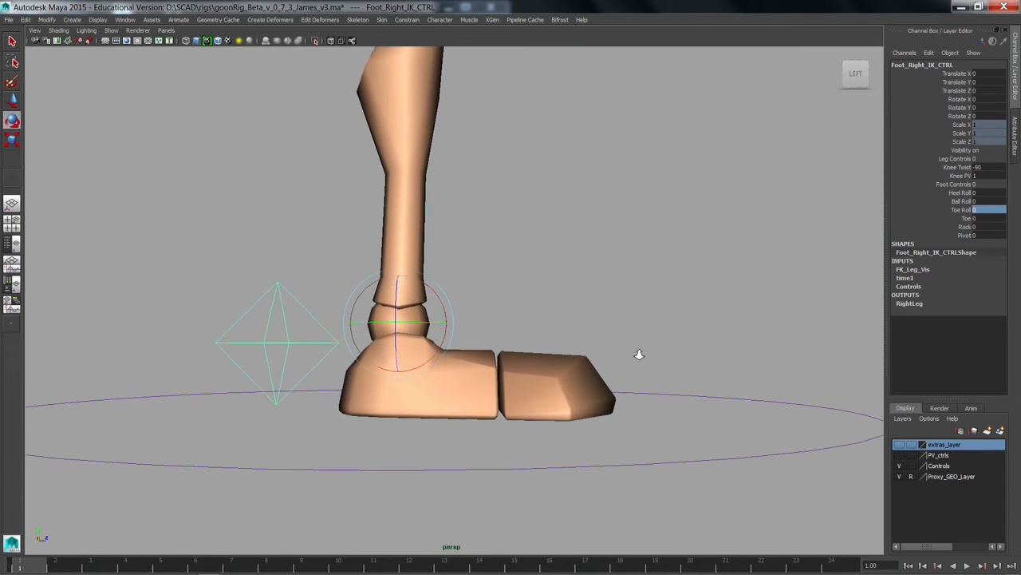
pyautogui.keyDown('alt'); pyautogui.moveTo(638, 353); pyautogui.dragTo(607, 344, button='right'); pyautogui.keyUp('alt')
pyautogui.keyDown('alt'); pyautogui.moveTo(725, 297); pyautogui.dragTo(686, 290); pyautogui.keyUp('alt')
pyautogui.click(962, 192)
pyautogui.keyDown('ctrl'); pyautogui.click(954, 209); pyautogui.keyUp('ctrl')
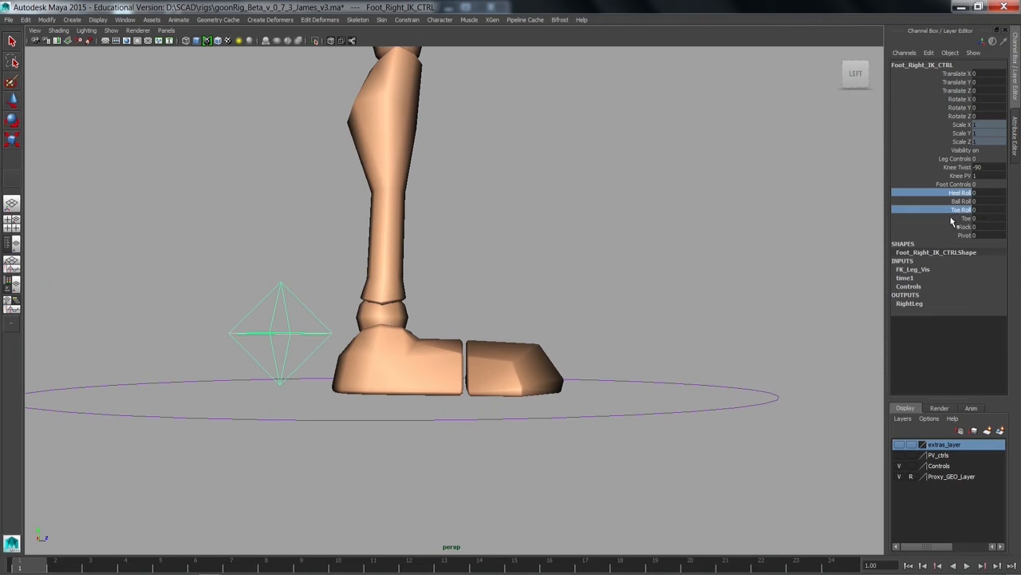
pyautogui.keyDown('ctrl'); pyautogui.click(953, 227); pyautogui.keyUp('ctrl')
pyautogui.keyDown('ctrl'); pyautogui.click(951, 233); pyautogui.keyUp('ctrl')
pyautogui.rightClick(942, 231)
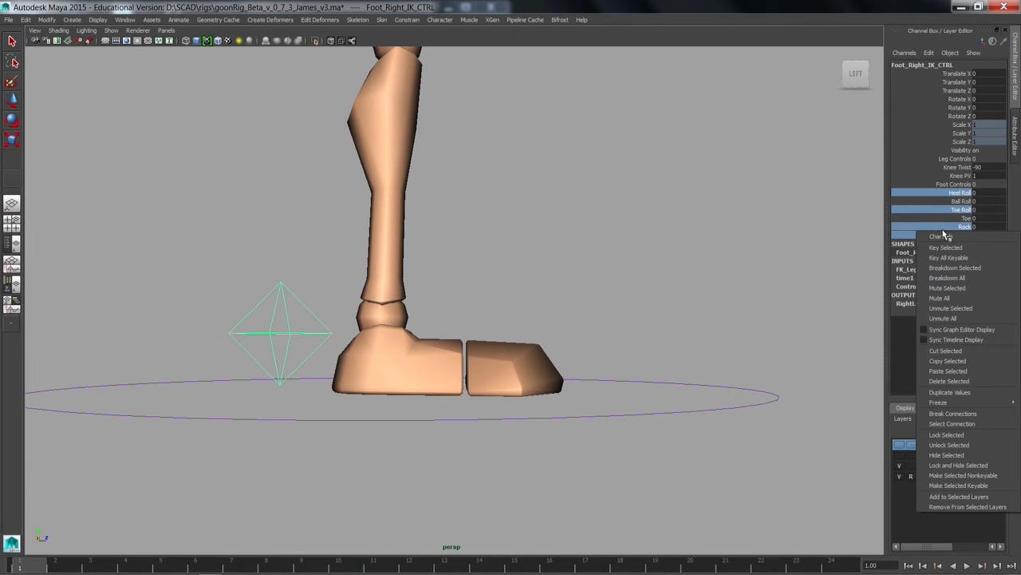
pyautogui.moveTo(953, 404)
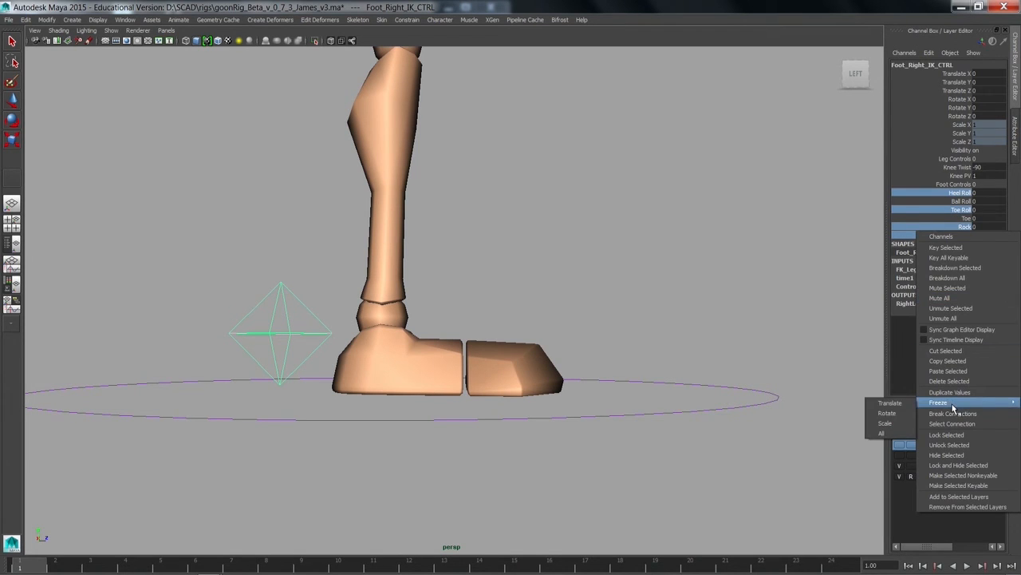
pyautogui.click(947, 435)
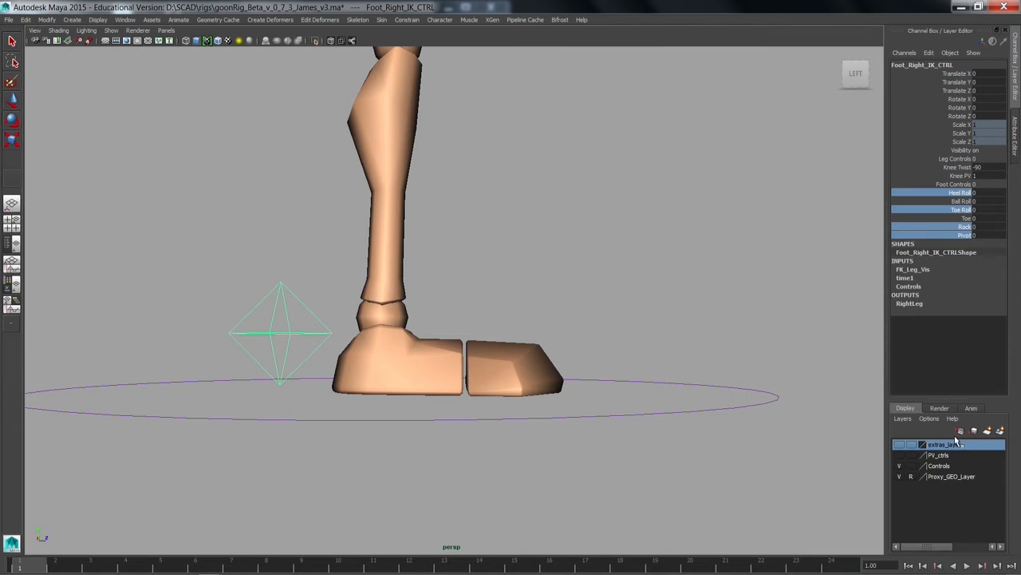
# Step: Try out Ball Roll on the right foot control with the other roll attributes locked
pyautogui.click(935, 202)
pyautogui.moveTo(481, 266); pyautogui.dragTo(642, 304, button='middle')
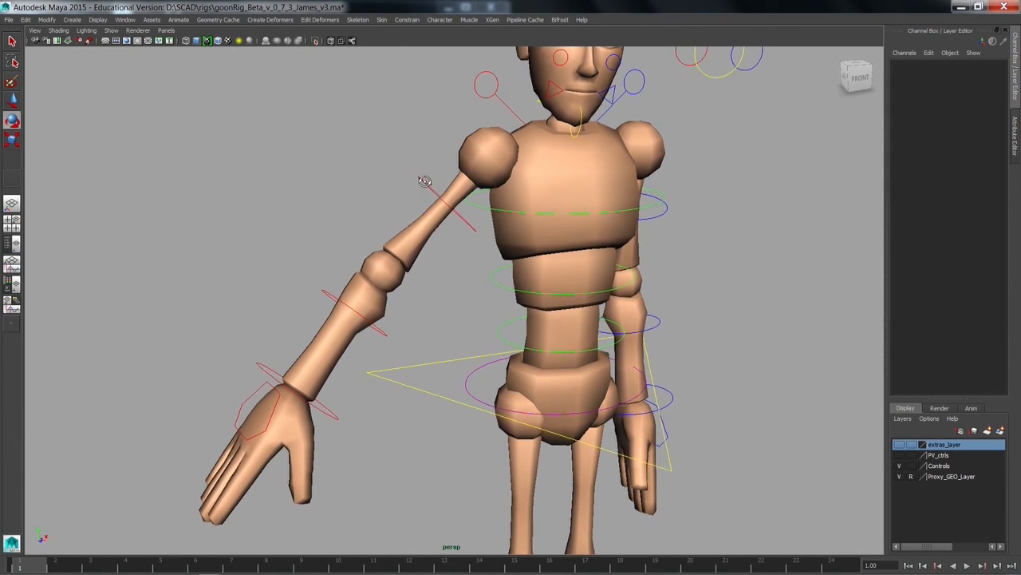
# Step: Rotate the right clavicle control to about -21.5 in X, 11.4 in Y and -1.3 in Z
pyautogui.click(493, 91)
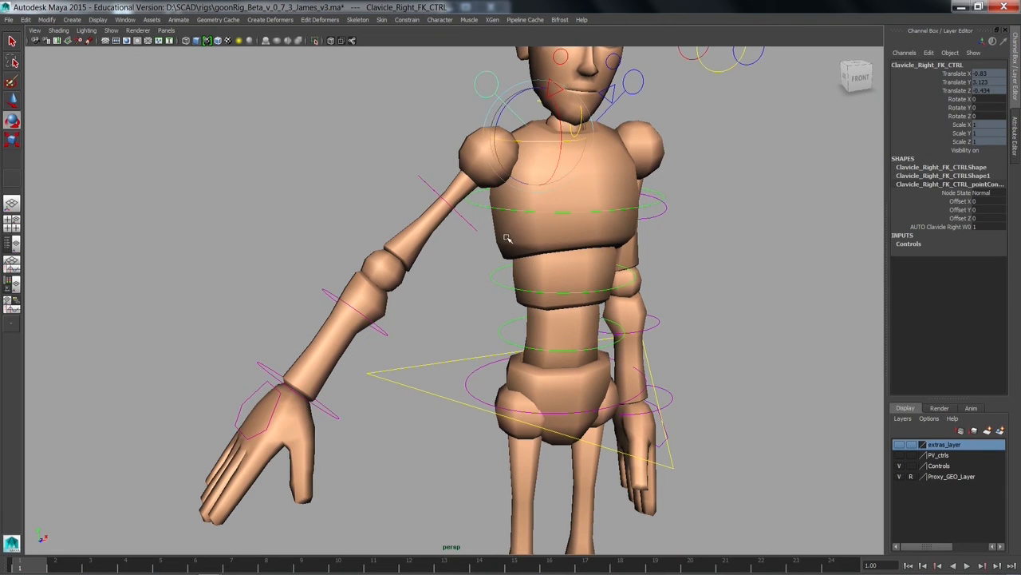
pyautogui.press('w')
pyautogui.press('e')
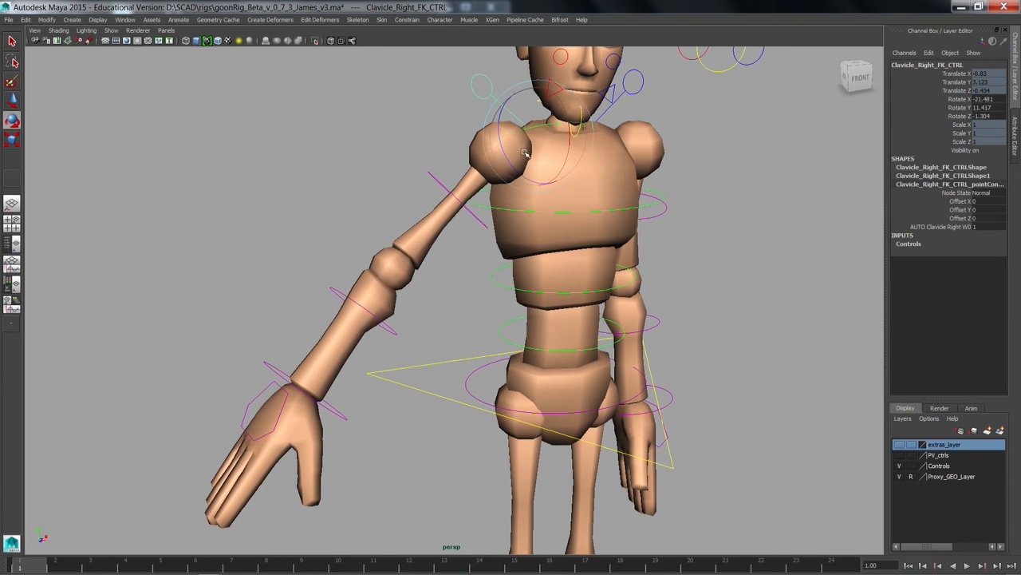
# Step: Try rotating the right upper arm and right hand FK controls, undoing each rotation
pyautogui.click(437, 177)
pyautogui.moveTo(470, 189); pyautogui.dragTo(451, 166)
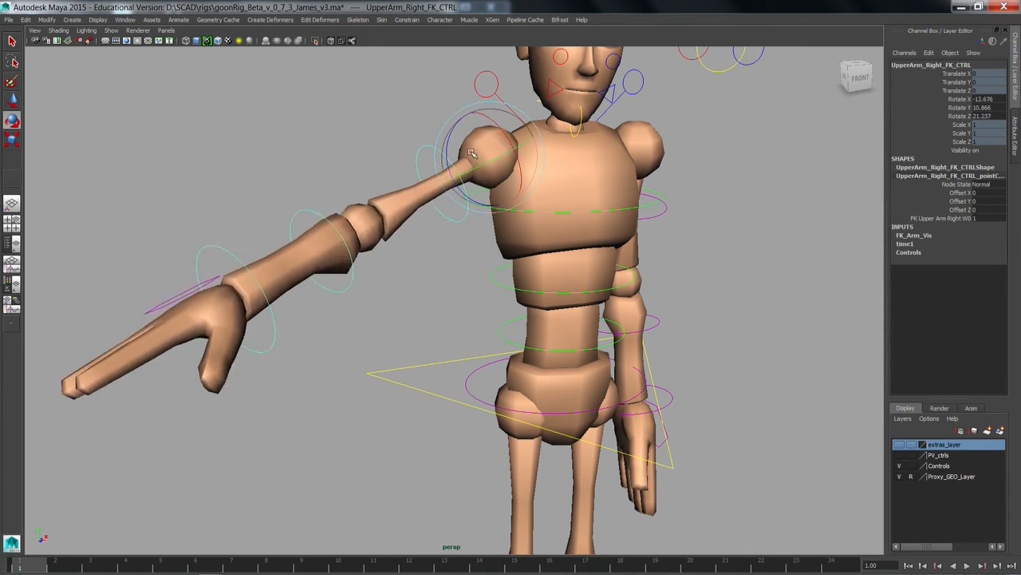
pyautogui.hotkey('ctrl', 'z')
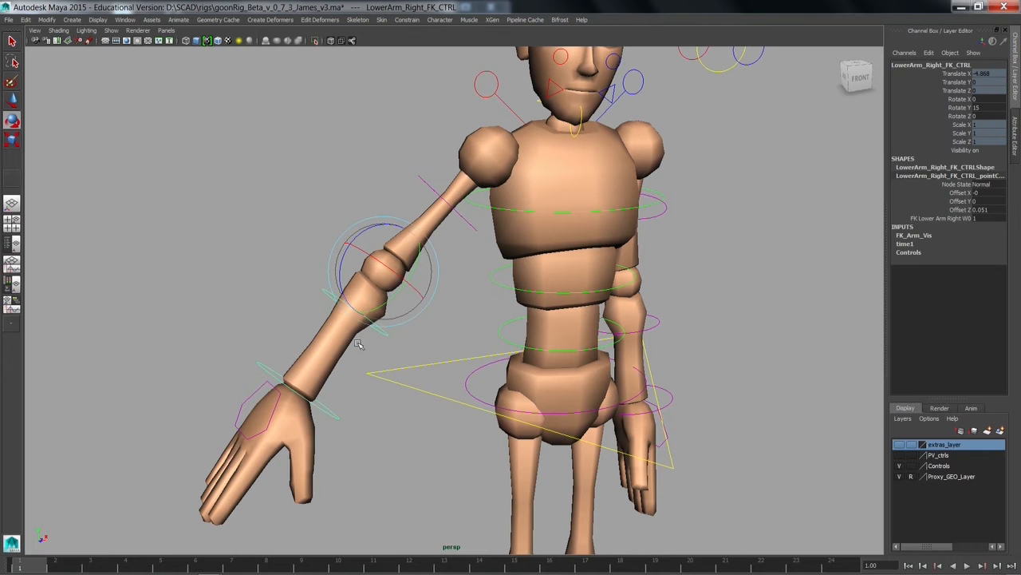
pyautogui.click(268, 375)
pyautogui.moveTo(268, 375); pyautogui.dragTo(311, 381)
pyautogui.hotkey('ctrl', 'z')
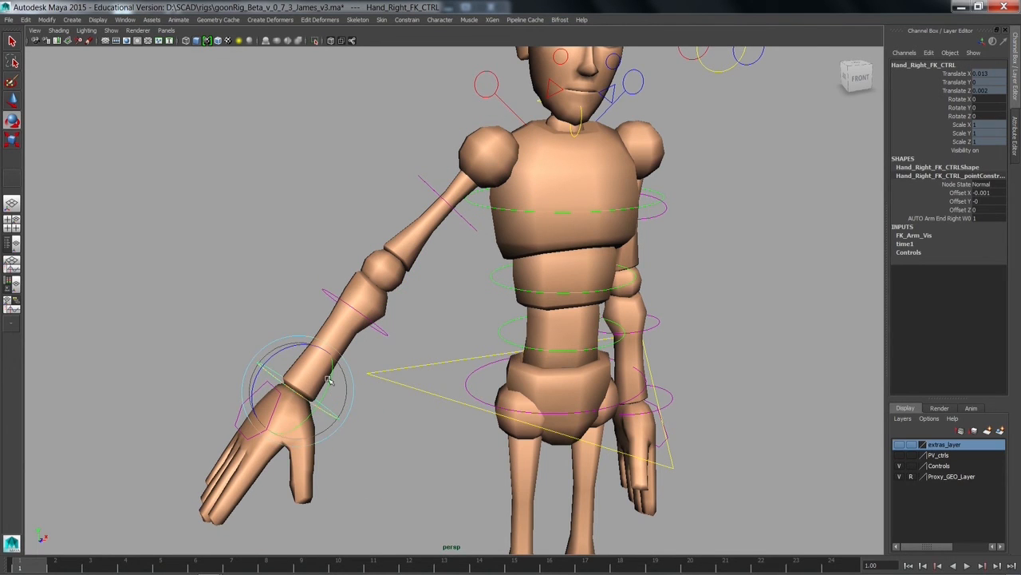
# Step: Try rotating the right lower arm FK control at the elbow and undo the rotation
pyautogui.click(384, 334)
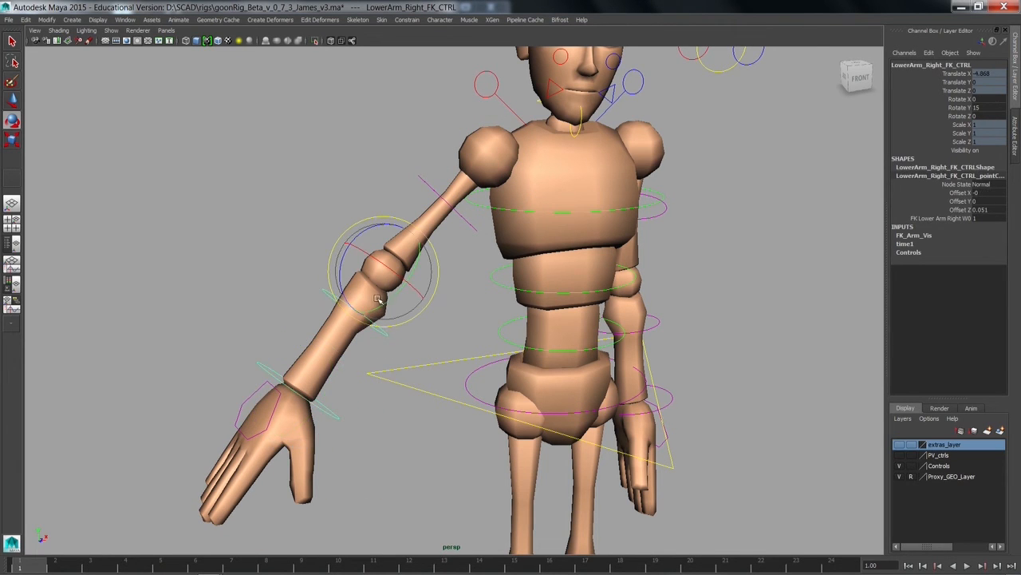
pyautogui.moveTo(378, 298)
pyautogui.mouseDown()
pyautogui.moveTo(399, 268)
pyautogui.moveTo(395, 246)
pyautogui.moveTo(385, 307)
pyautogui.mouseUp()
pyautogui.hotkey('ctrl', 'z')
pyautogui.hotkey('ctrl', 'z')
pyautogui.hotkey('ctrl', 'z')
pyautogui.hotkey('ctrl', 'z')
# Step: Single out the Rotate Y channel of the right lower arm FK control, then Rotate X and Rotate Z, to examine the elbow's rotation axes
pyautogui.click(960, 107)
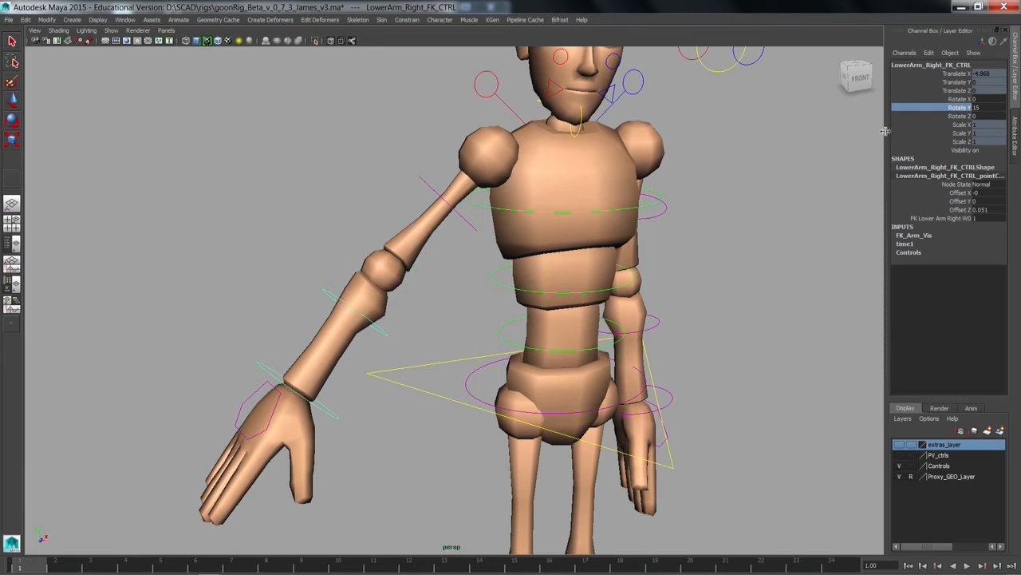
pyautogui.moveTo(372, 328); pyautogui.dragTo(398, 341, button='middle')
pyautogui.hotkey('ctrl', 'z')
pyautogui.click(943, 99)
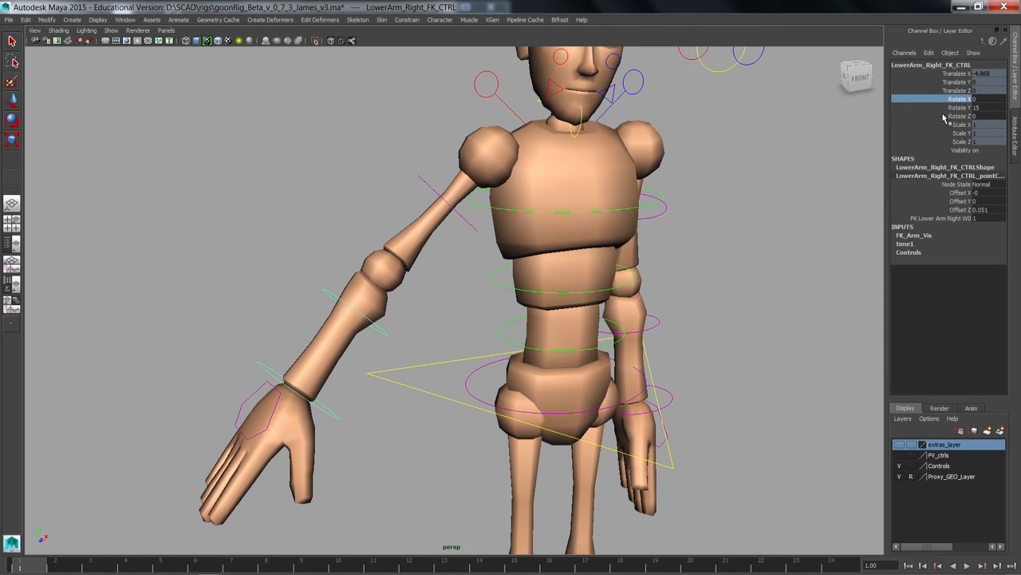
pyautogui.keyDown('ctrl'); pyautogui.click(944, 116); pyautogui.keyUp('ctrl')
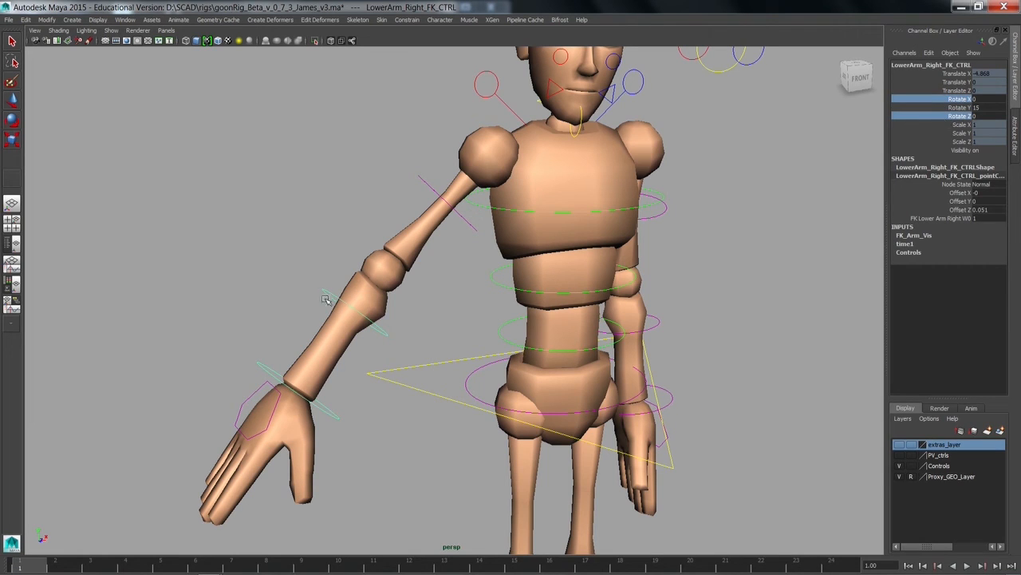
pyautogui.press('e')
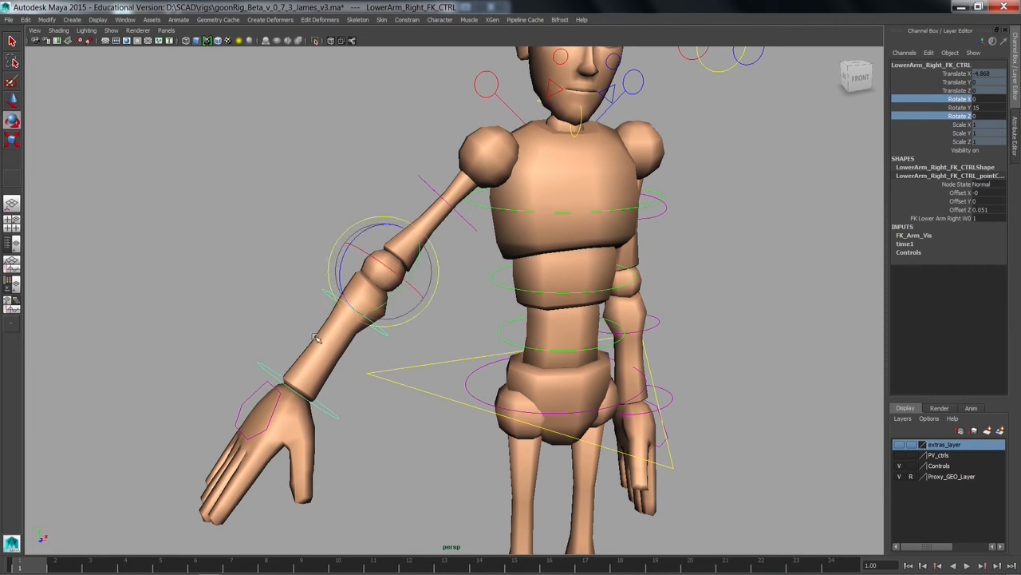
pyautogui.moveTo(380, 309); pyautogui.dragTo(375, 335)
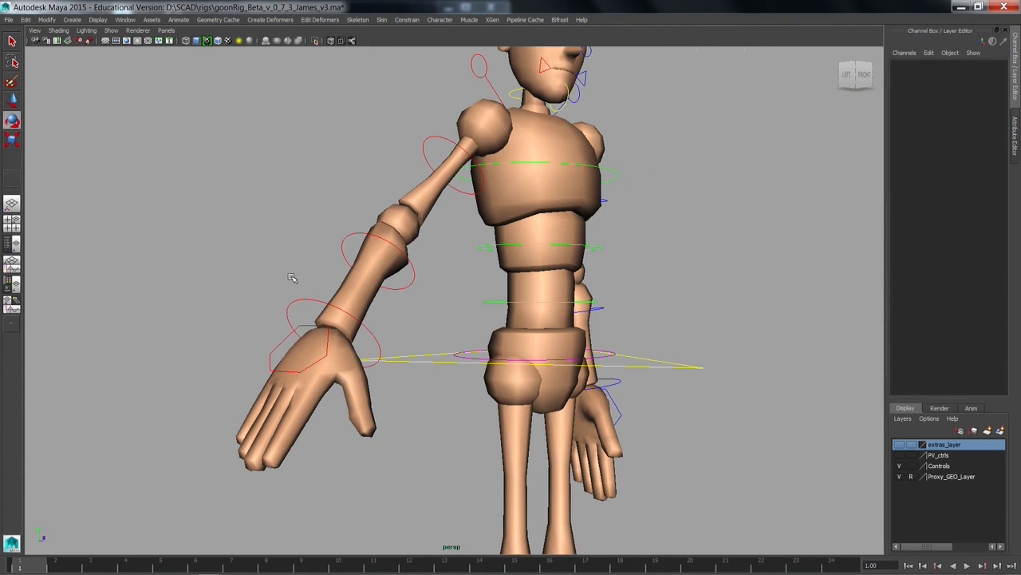
# Step: Set Index Base of the right hand control to -32.2 to lift the index finger
pyautogui.click(276, 346)
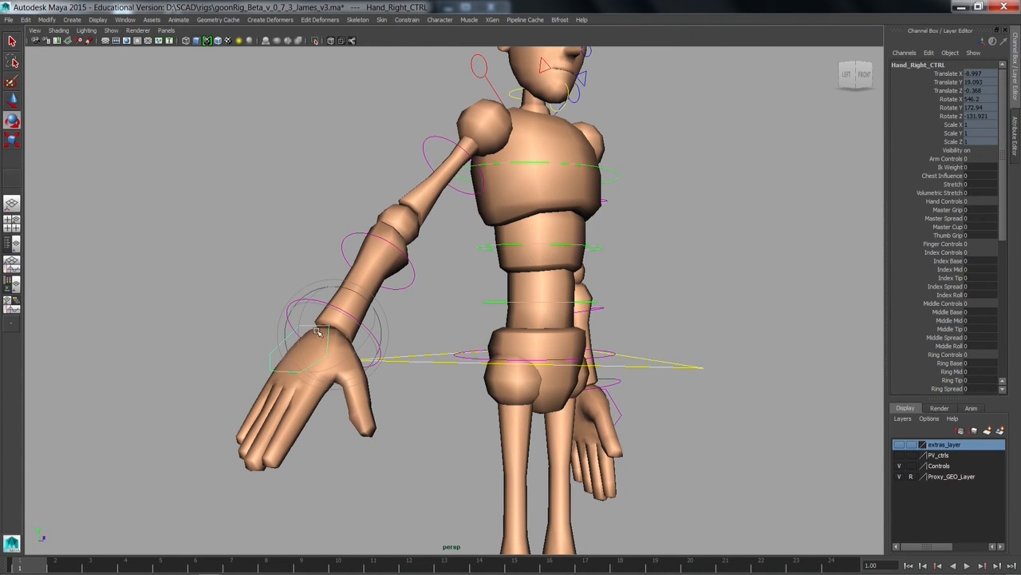
pyautogui.keyDown('alt'); pyautogui.moveTo(300, 348); pyautogui.dragTo(379, 309, button='middle'); pyautogui.keyUp('alt')
pyautogui.keyDown('alt'); pyautogui.moveTo(378, 308); pyautogui.dragTo(335, 323); pyautogui.keyUp('alt')
pyautogui.keyDown('alt'); pyautogui.moveTo(335, 323); pyautogui.dragTo(413, 337, button='right'); pyautogui.keyUp('alt')
pyautogui.keyDown('alt'); pyautogui.moveTo(413, 338); pyautogui.dragTo(412, 303, button='middle'); pyautogui.keyUp('alt')
pyautogui.keyDown('alt'); pyautogui.moveTo(413, 304); pyautogui.dragTo(416, 292); pyautogui.keyUp('alt')
pyautogui.click(949, 261)
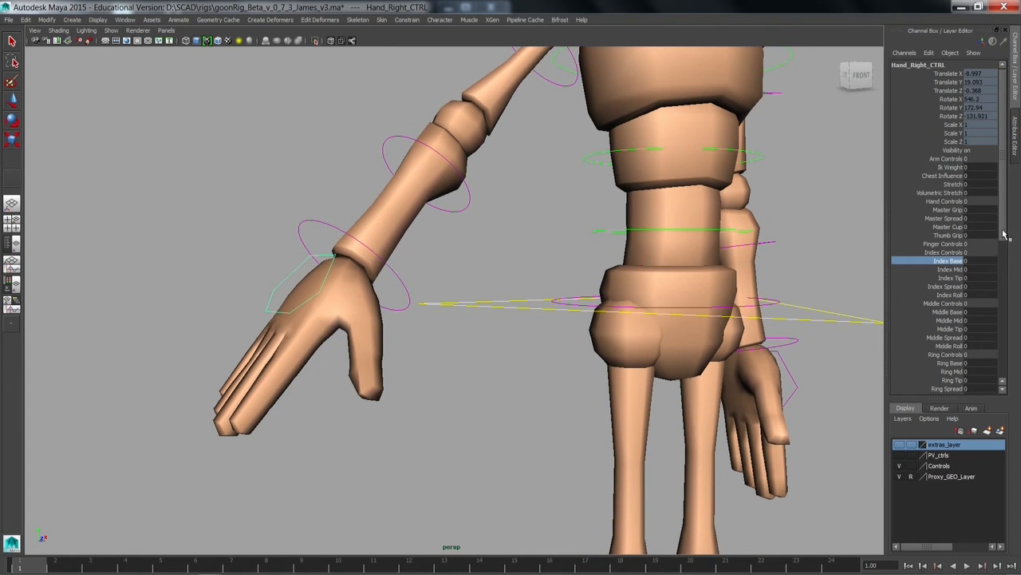
pyautogui.moveTo(1005, 234); pyautogui.dragTo(1005, 262)
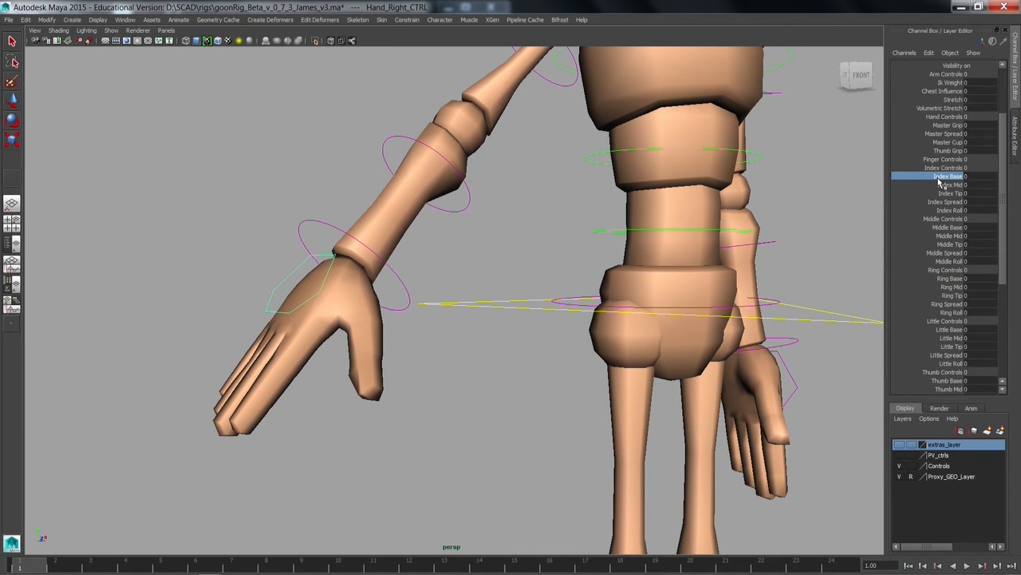
pyautogui.moveTo(443, 323); pyautogui.dragTo(349, 292, button='middle')
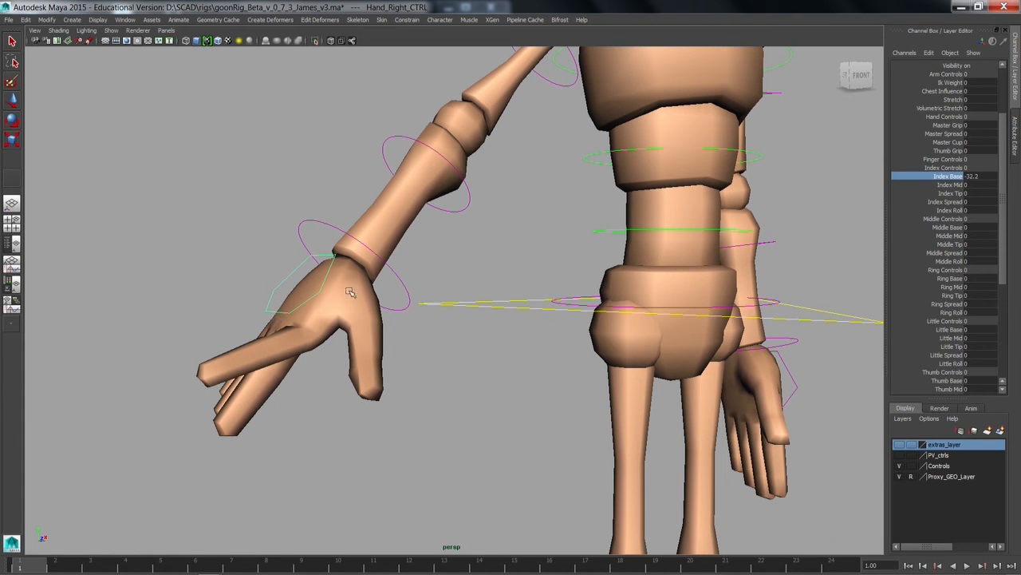
# Step: Curl the right index finger by setting Index Mid to 31.5 and Index Tip to 47.4
pyautogui.click(912, 186)
pyautogui.moveTo(677, 253); pyautogui.dragTo(858, 259, button='middle')
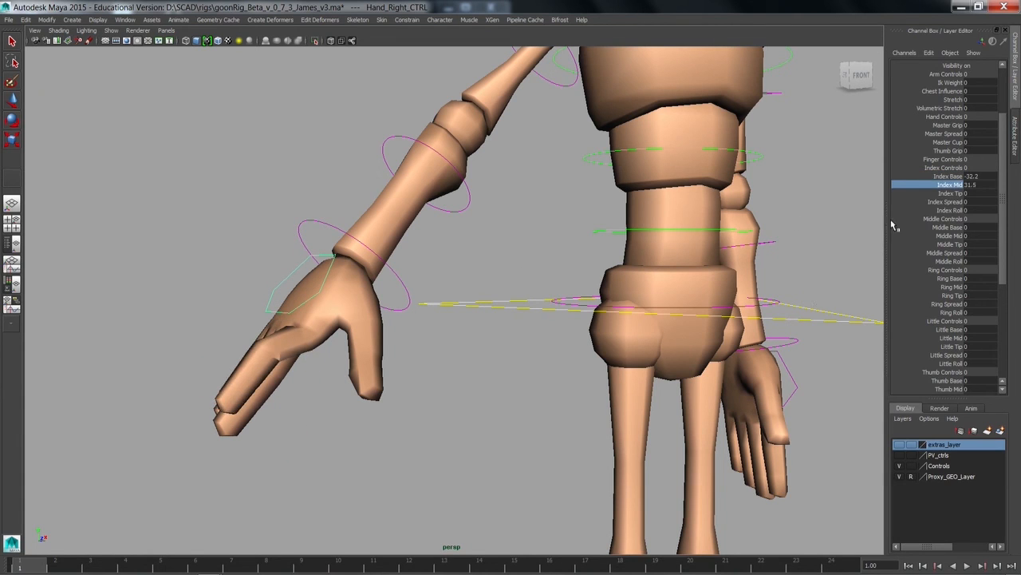
pyautogui.click(916, 194)
pyautogui.moveTo(438, 304); pyautogui.dragTo(640, 369, button='middle')
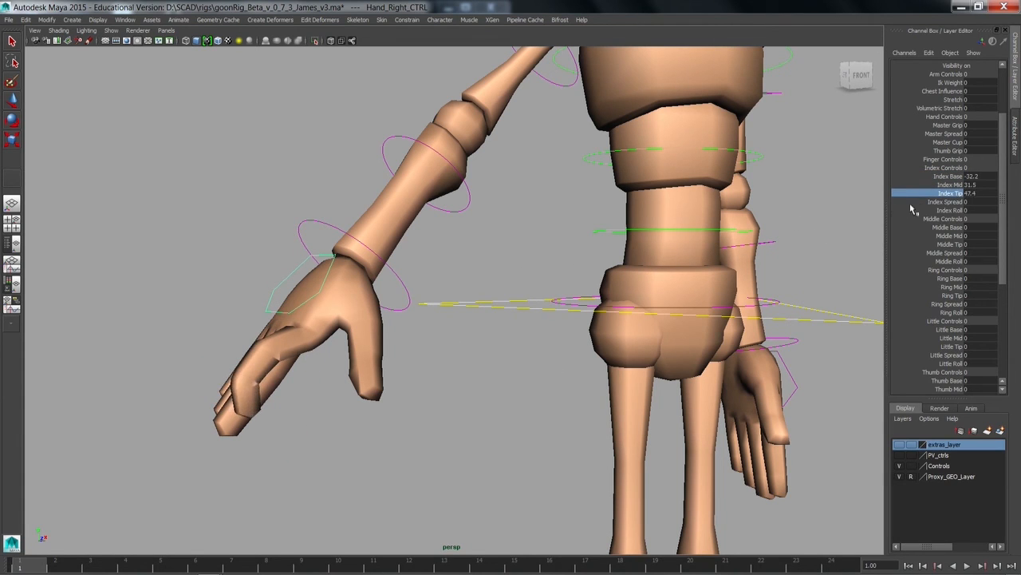
pyautogui.moveTo(931, 177)
pyautogui.mouseDown()
pyautogui.moveTo(929, 200)
pyautogui.moveTo(926, 193)
pyautogui.mouseUp()
pyautogui.moveTo(469, 358); pyautogui.dragTo(529, 375, button='middle')
# Step: Try out Index Spread and Index Roll on the right hand control and reset the index finger attributes to 0
pyautogui.click(914, 202)
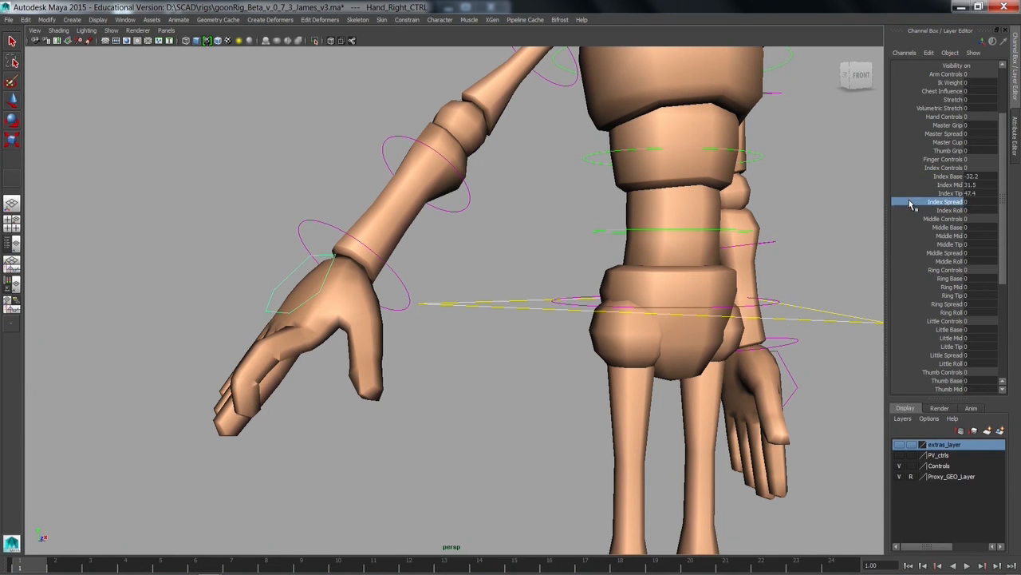
pyautogui.keyDown('alt'); pyautogui.moveTo(560, 253); pyautogui.dragTo(627, 280); pyautogui.keyUp('alt')
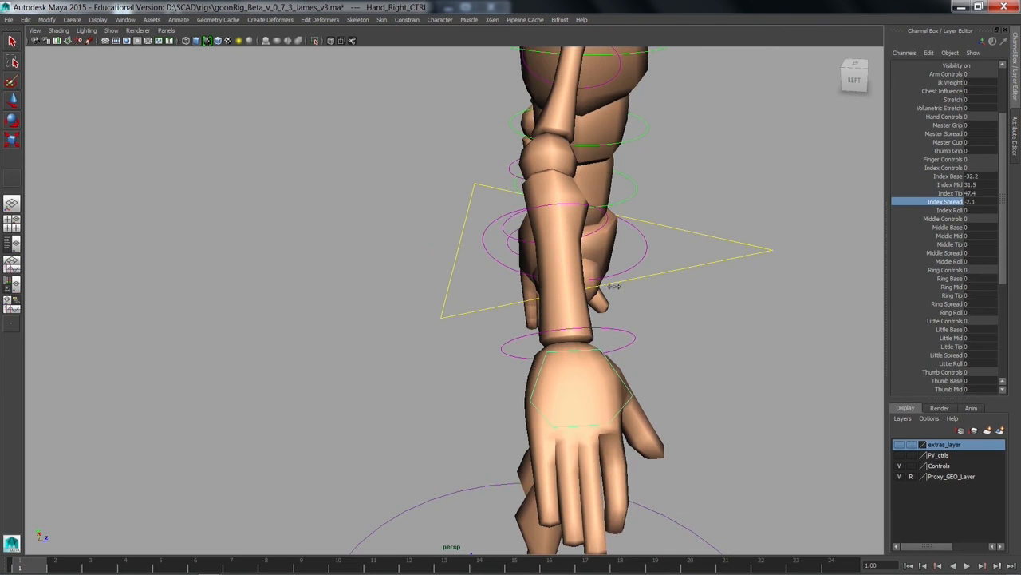
pyautogui.click(947, 210)
pyautogui.moveTo(689, 297); pyautogui.dragTo(684, 341, button='middle')
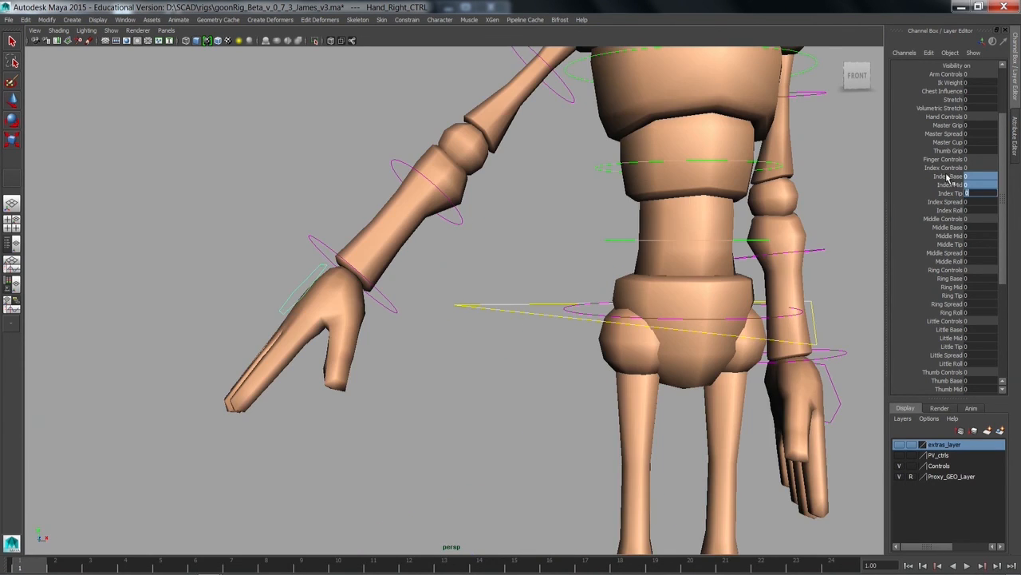
# Step: Try out Master Grip on the right hand control and undo the change
pyautogui.moveTo(1006, 193); pyautogui.dragTo(997, 155)
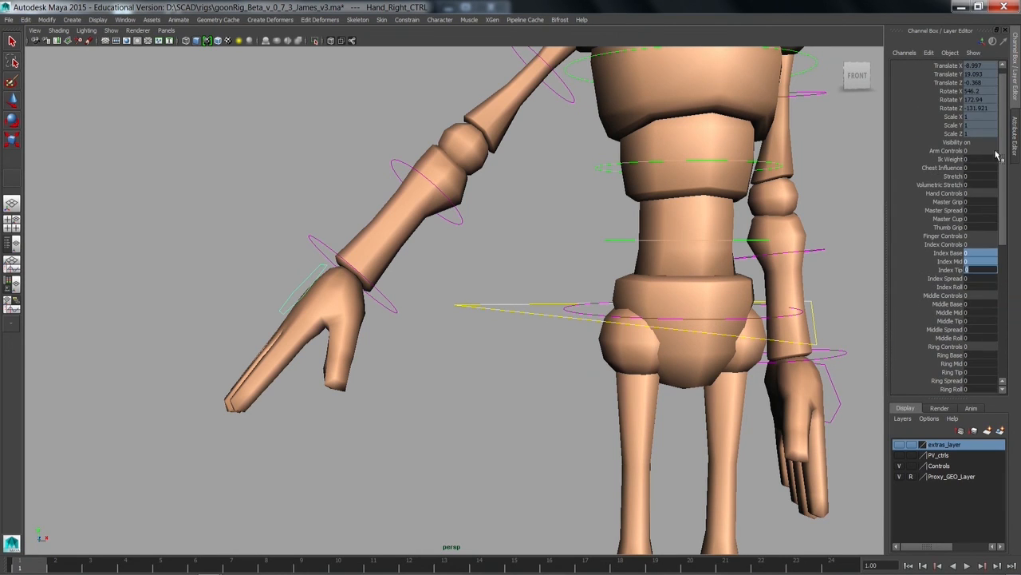
pyautogui.click(950, 202)
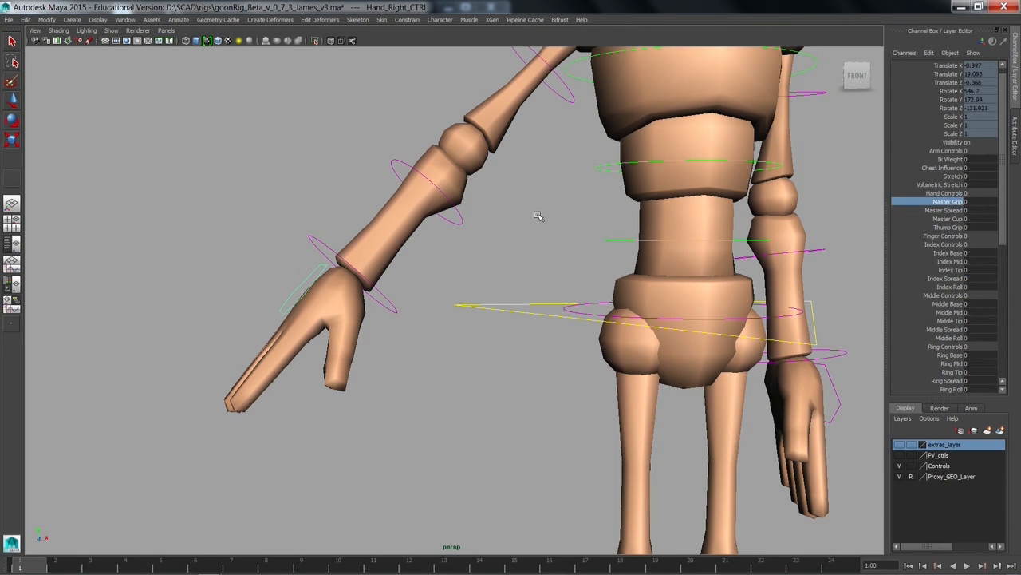
pyautogui.keyDown('alt'); pyautogui.moveTo(430, 258); pyautogui.dragTo(463, 262); pyautogui.keyUp('alt')
pyautogui.keyDown('alt'); pyautogui.moveTo(463, 262); pyautogui.dragTo(535, 285, button='right'); pyautogui.keyUp('alt')
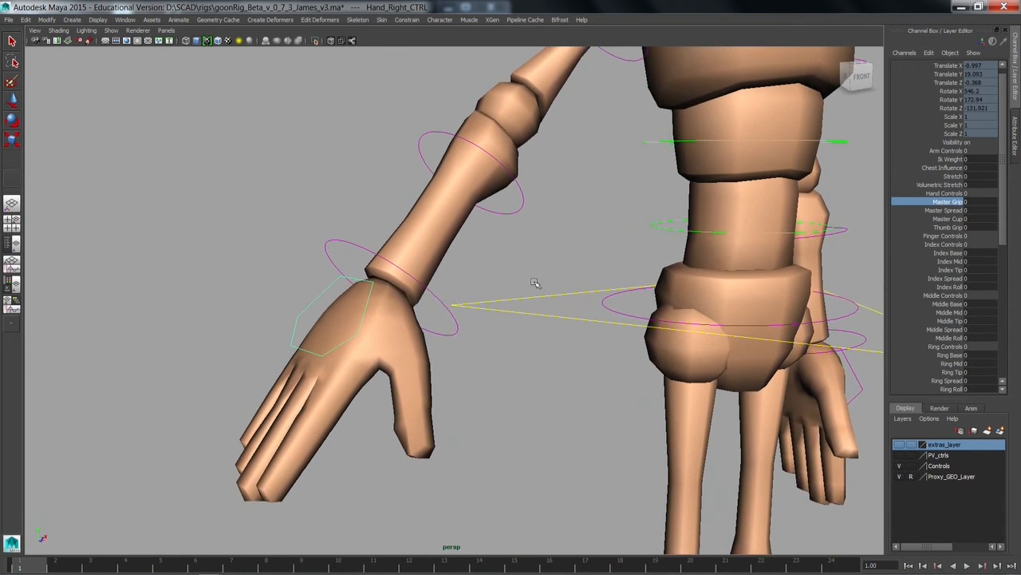
pyautogui.keyDown('alt'); pyautogui.moveTo(534, 272); pyautogui.dragTo(501, 221, button='middle'); pyautogui.keyUp('alt')
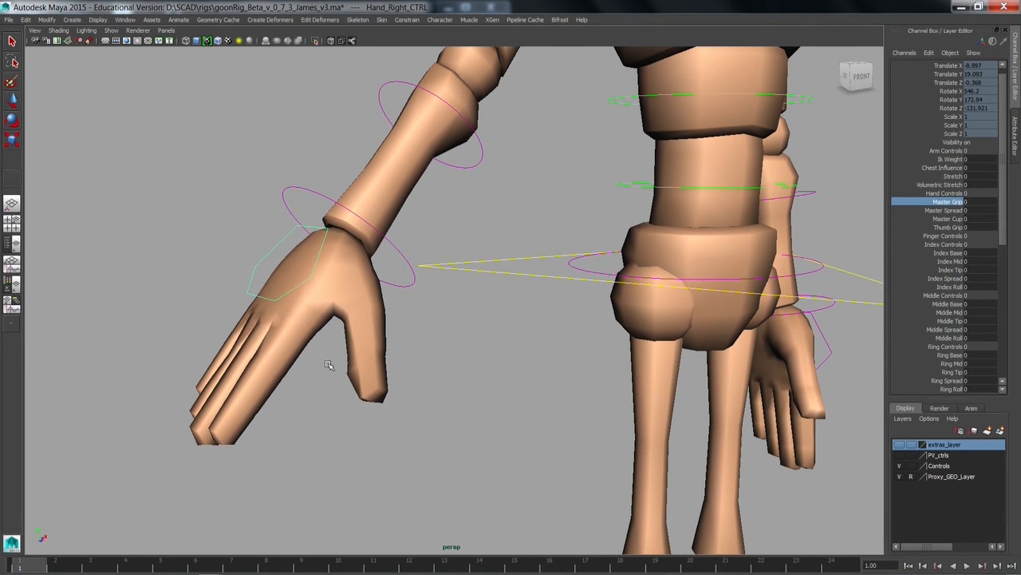
pyautogui.moveTo(331, 360); pyautogui.dragTo(554, 372, button='middle')
pyautogui.hotkey('ctrl', 'z')
# Step: Try out Master Spread on the right hand's fingers and undo the change
pyautogui.click(947, 211)
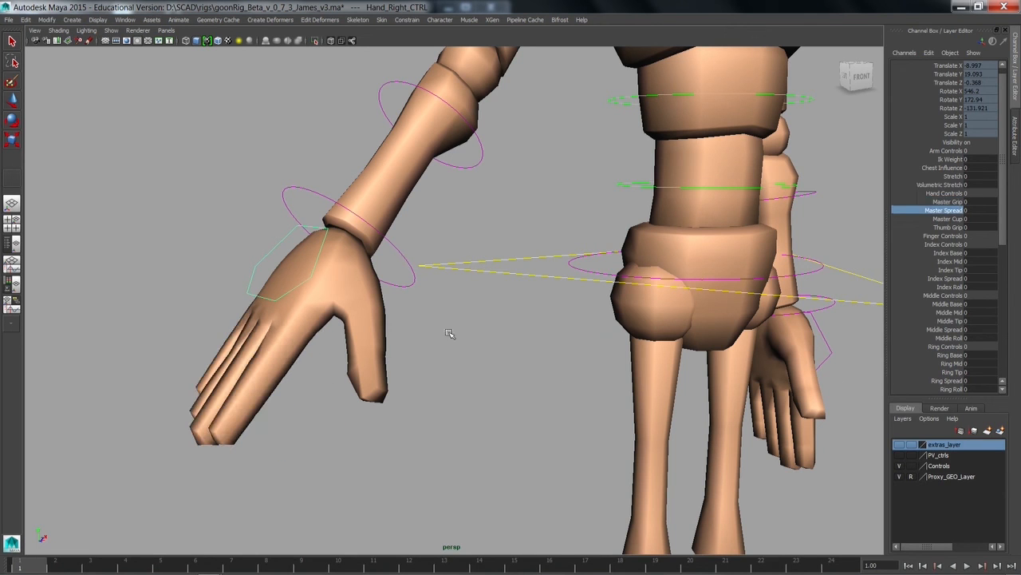
pyautogui.moveTo(450, 334); pyautogui.dragTo(647, 380, button='middle')
pyautogui.hotkey('ctrl', 'z')
pyautogui.keyDown('alt'); pyautogui.moveTo(521, 387); pyautogui.dragTo(595, 435); pyautogui.keyUp('alt')
# Step: Set Master Cup to 17.8 and Master Grip to 60.5 on the right hand control
pyautogui.click(948, 219)
pyautogui.keyDown('alt'); pyautogui.moveTo(540, 274); pyautogui.dragTo(453, 289); pyautogui.keyUp('alt')
pyautogui.moveTo(454, 290); pyautogui.dragTo(549, 307, button='middle')
pyautogui.click(948, 202)
pyautogui.moveTo(430, 299); pyautogui.dragTo(734, 285, button='middle')
pyautogui.moveTo(533, 314)
pyautogui.keyDown('alt'); pyautogui.mouseDown()
pyautogui.moveTo(598, 327)
pyautogui.moveTo(731, 325)
pyautogui.moveTo(553, 314)
pyautogui.mouseUp(); pyautogui.keyUp('alt')
# Step: Reset Master Grip and Master Cup of the right hand control to 0
pyautogui.moveTo(947, 202); pyautogui.dragTo(948, 230)
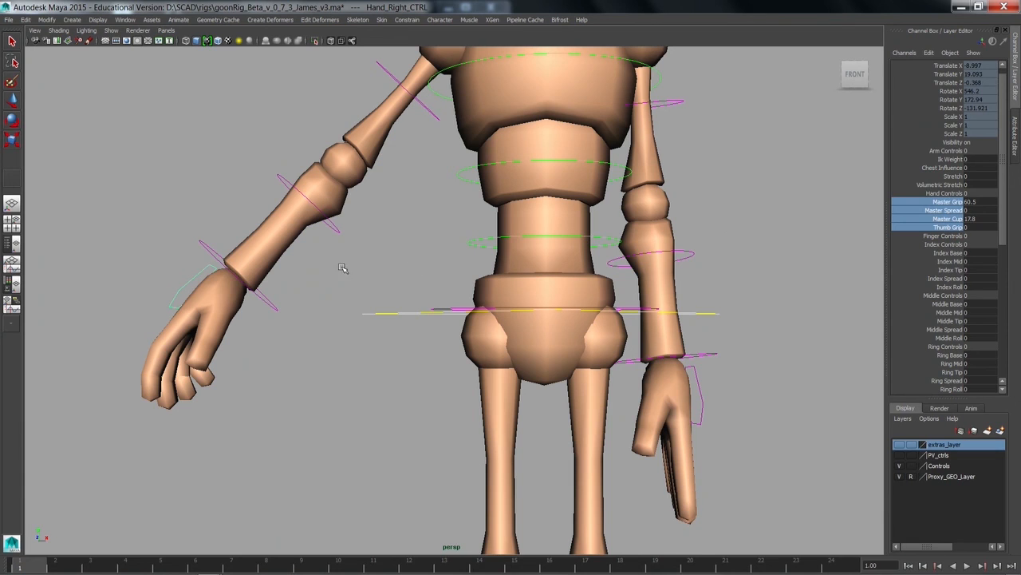
pyautogui.keyDown('alt'); pyautogui.moveTo(367, 280); pyautogui.dragTo(667, 351); pyautogui.keyUp('alt')
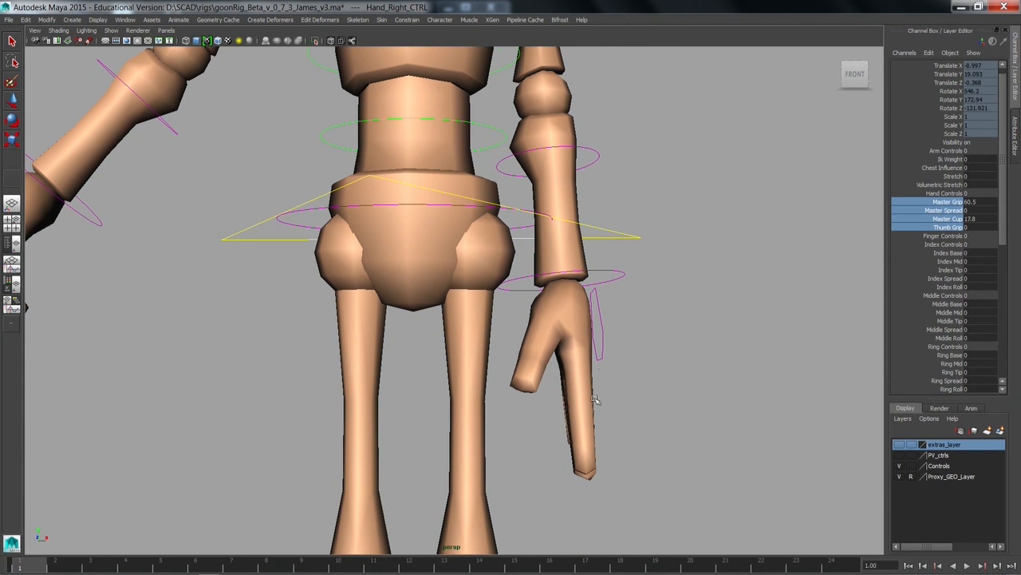
pyautogui.keyDown('alt'); pyautogui.moveTo(191, 390); pyautogui.dragTo(324, 392, button='middle'); pyautogui.keyUp('alt')
pyautogui.keyDown('alt'); pyautogui.moveTo(324, 392); pyautogui.dragTo(364, 370); pyautogui.keyUp('alt')
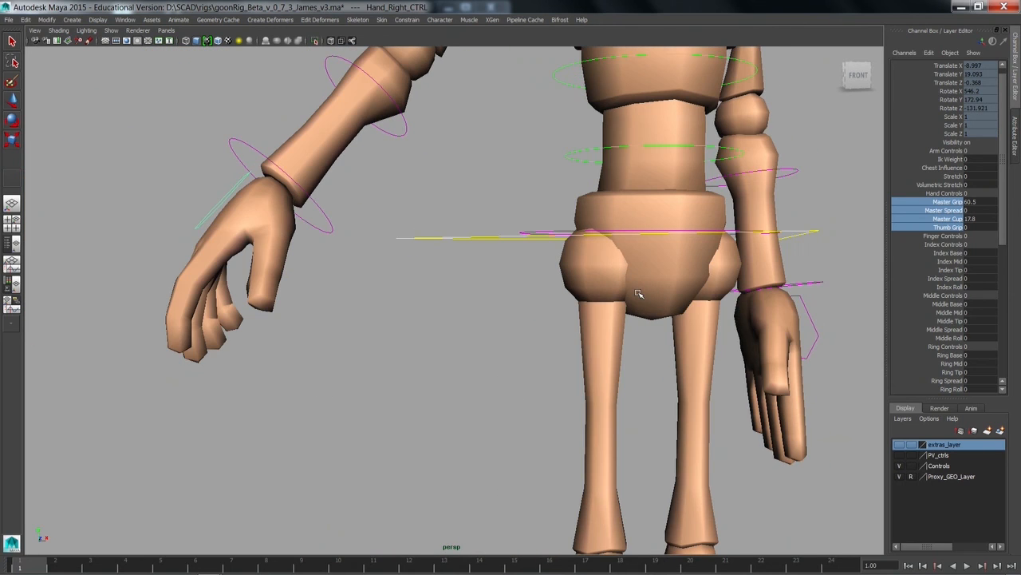
pyautogui.click(981, 227)
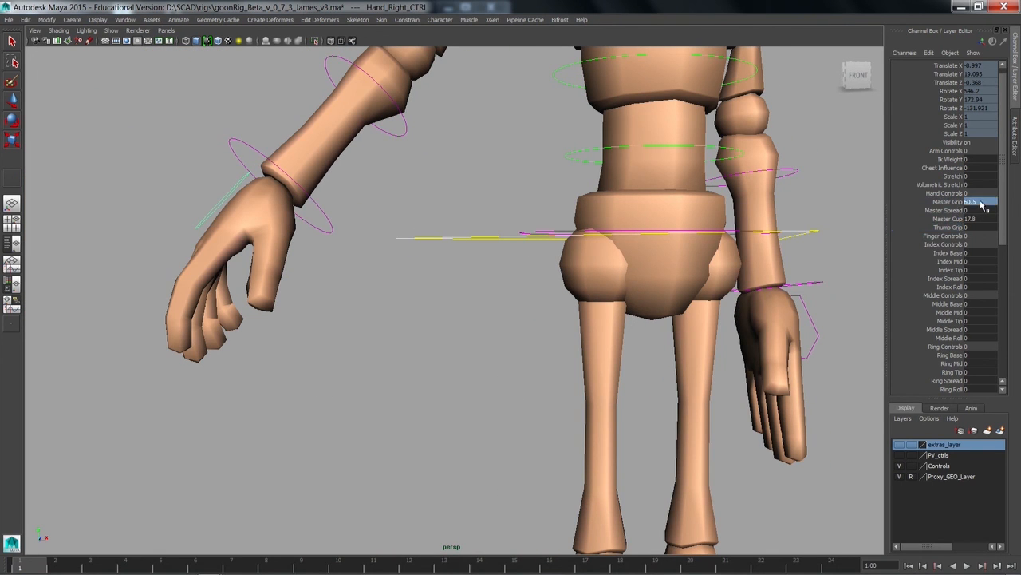
pyautogui.write('0')
pyautogui.press('Return')
# Step: Deselect the right hand control and examine the whole rig with the pole vector controls shown
pyautogui.moveTo(925, 253); pyautogui.dragTo(931, 283)
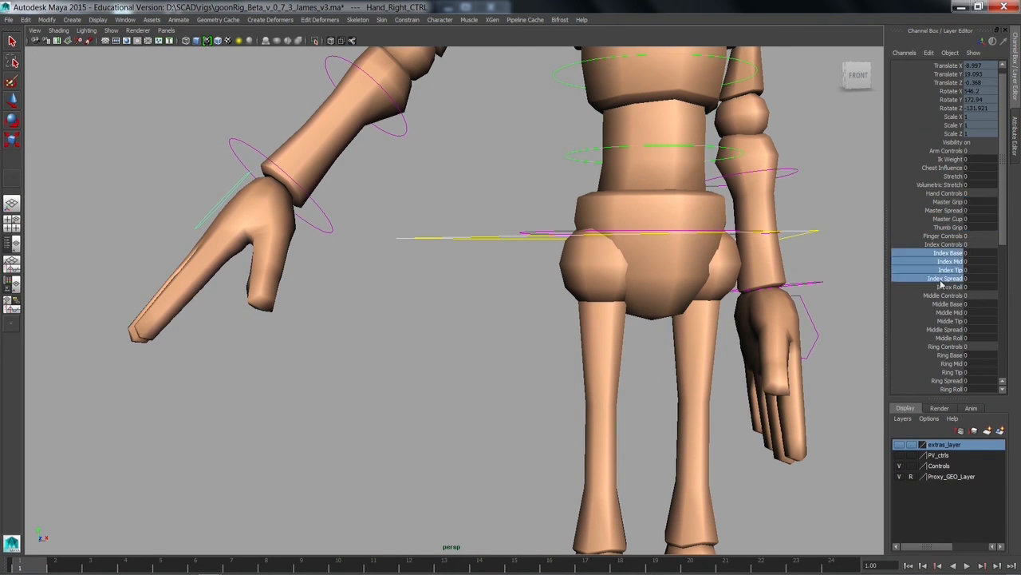
pyautogui.click(440, 338)
pyautogui.press('a')
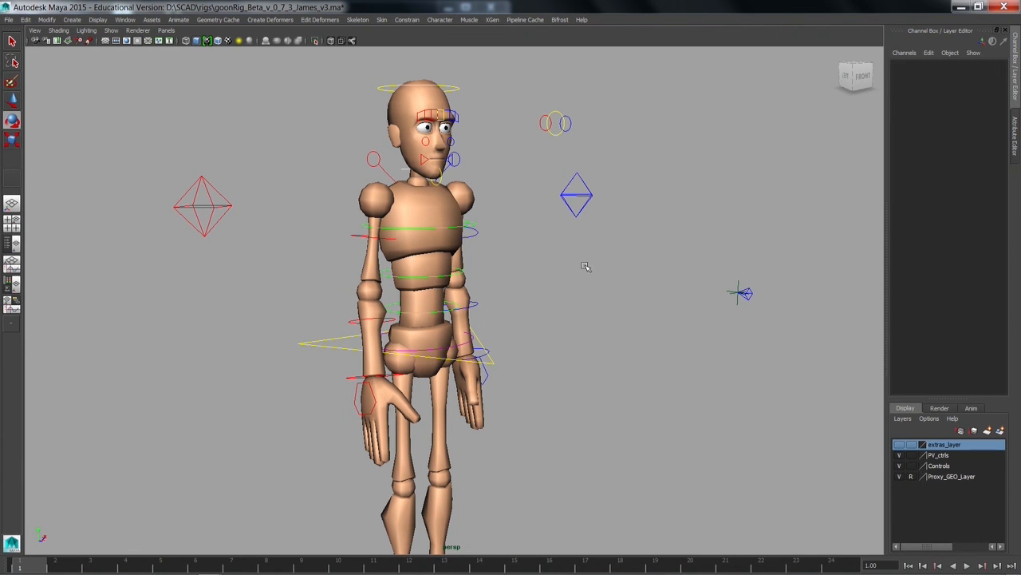
pyautogui.keyDown('alt'); pyautogui.moveTo(585, 267); pyautogui.dragTo(443, 183); pyautogui.keyUp('alt')
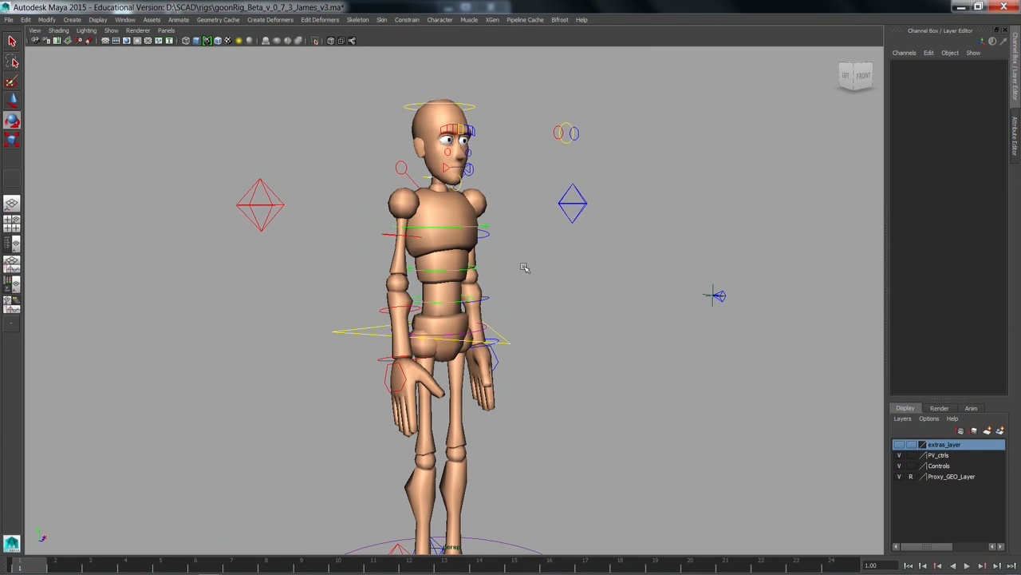
pyautogui.keyDown('alt'); pyautogui.moveTo(544, 330); pyautogui.dragTo(550, 304, button='middle'); pyautogui.keyUp('alt')
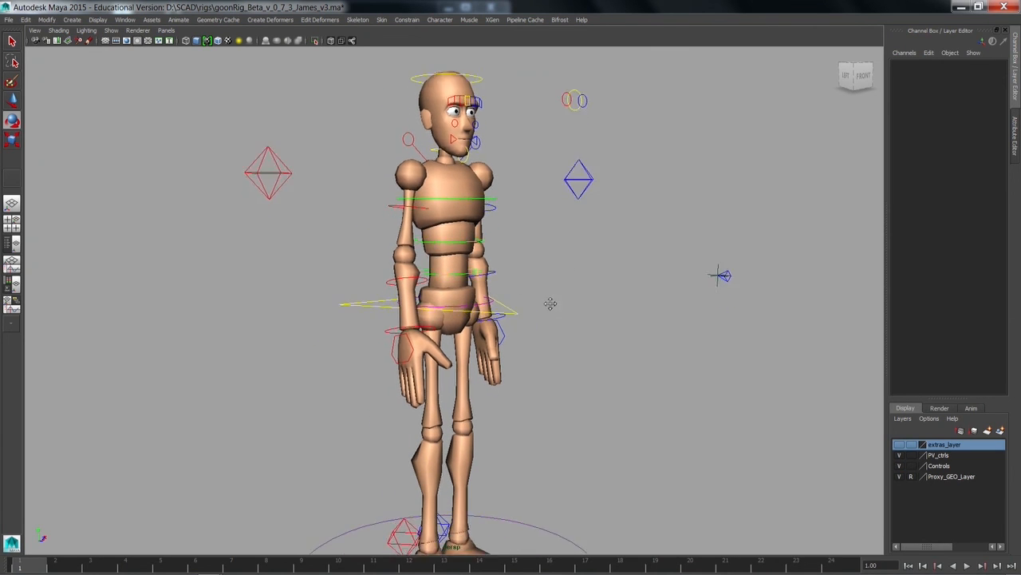
pyautogui.keyDown('alt'); pyautogui.moveTo(550, 304); pyautogui.dragTo(506, 285, button='right'); pyautogui.keyUp('alt')
pyautogui.keyDown('alt'); pyautogui.moveTo(506, 285); pyautogui.dragTo(509, 270, button='middle'); pyautogui.keyUp('alt')
pyautogui.keyDown('alt'); pyautogui.moveTo(508, 270); pyautogui.dragTo(491, 264, button='right'); pyautogui.keyUp('alt')
pyautogui.keyDown('alt'); pyautogui.moveTo(491, 264); pyautogui.dragTo(504, 276); pyautogui.keyUp('alt')
pyautogui.keyDown('alt'); pyautogui.moveTo(503, 276); pyautogui.dragTo(503, 236, button='middle'); pyautogui.keyUp('alt')
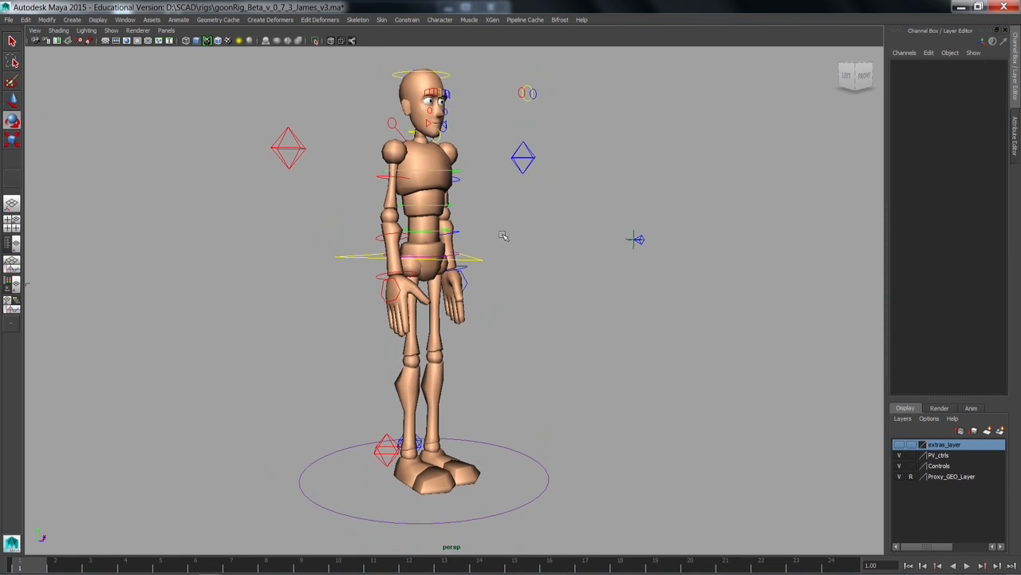